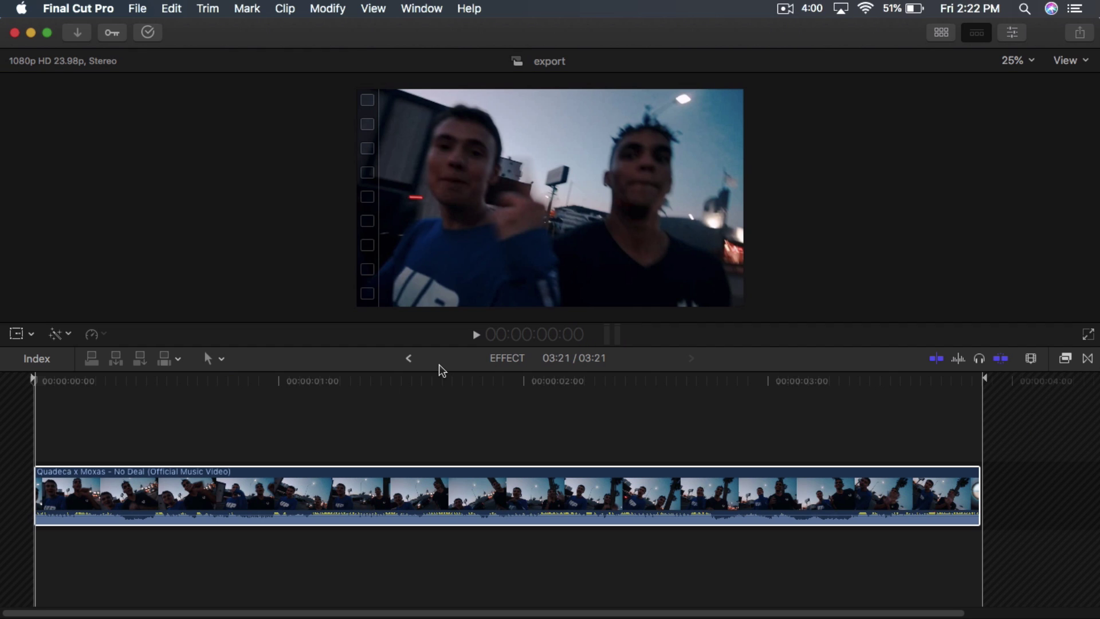
# - Show the export event's clips in the browser and preview VHS Overlay #2 in the viewer
pyautogui.moveTo(440, 373); pyautogui.dragTo(304, 388)
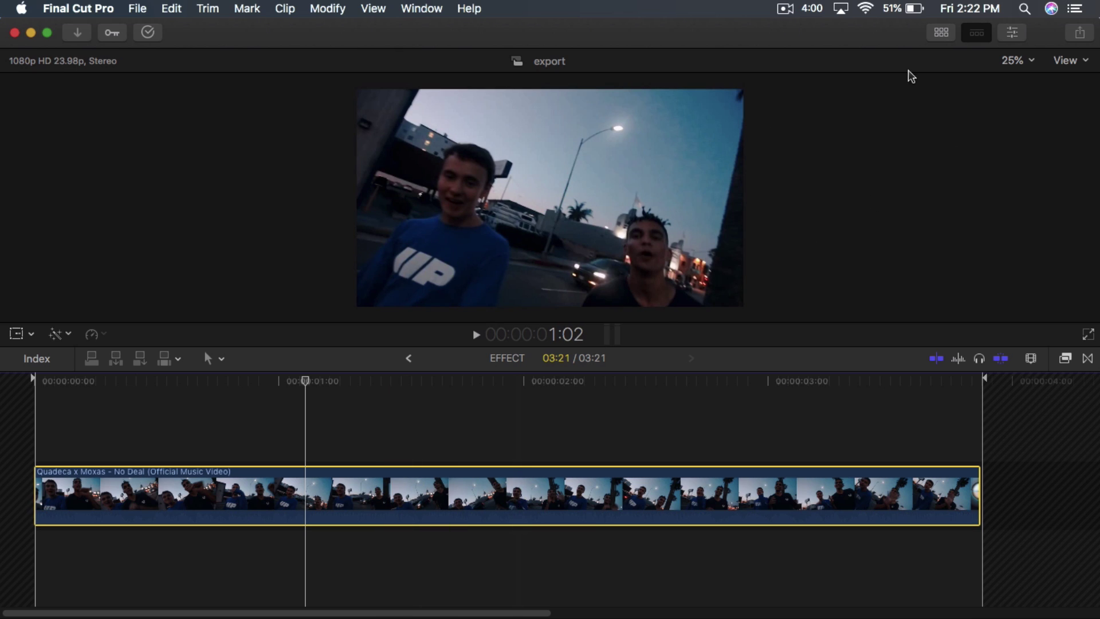
pyautogui.click(941, 33)
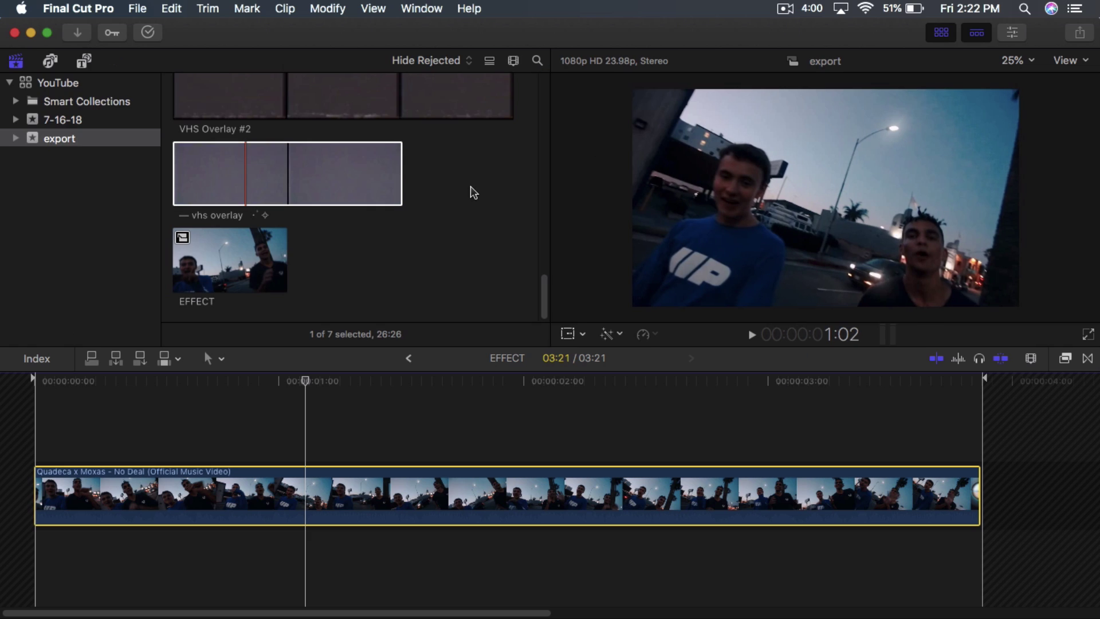
pyautogui.scroll(3, 478, 217)
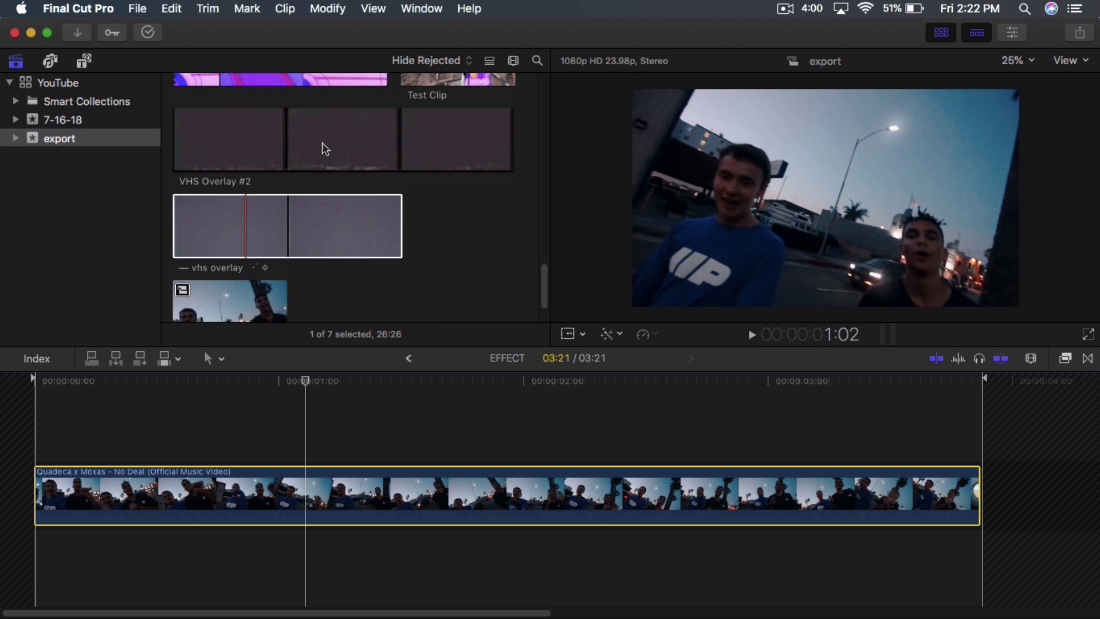
pyautogui.click(206, 150)
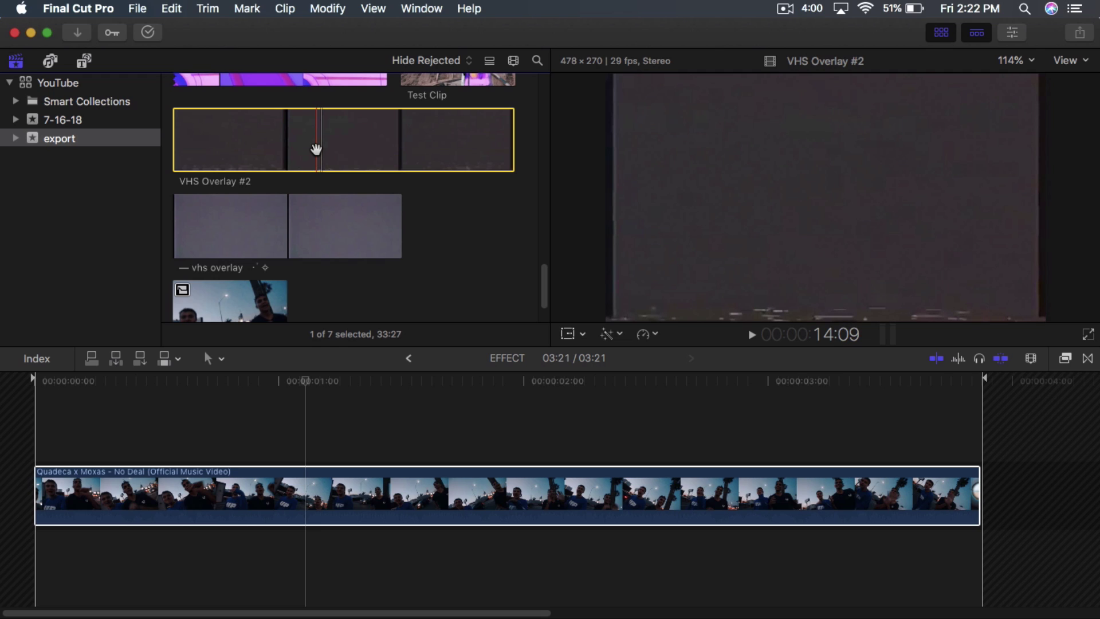
pyautogui.scroll(1, 321, 151)
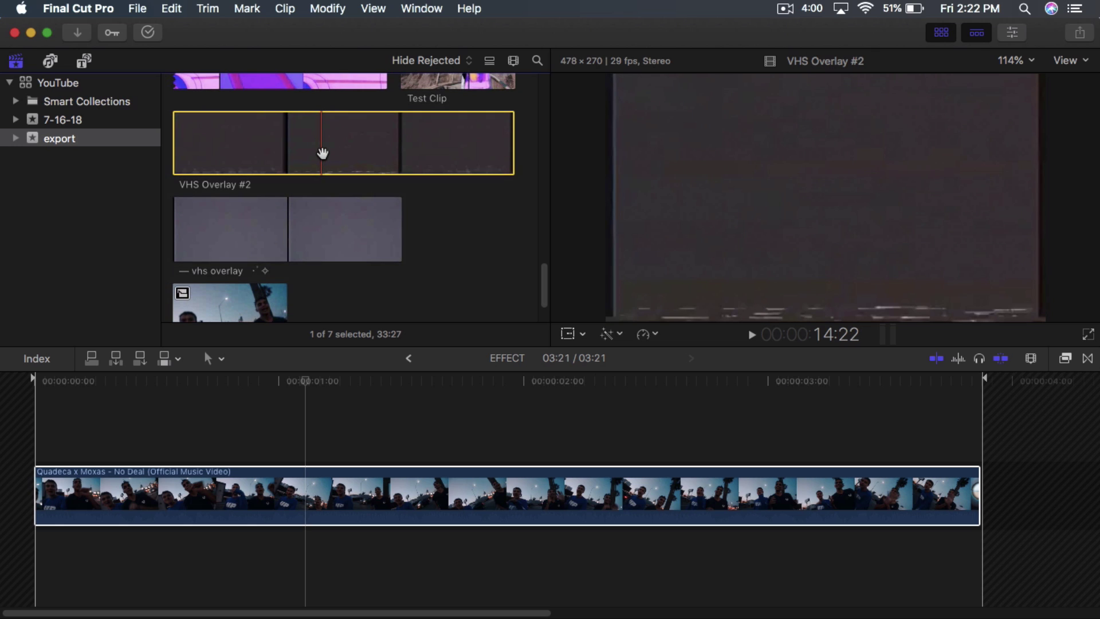
# - Place the 'Bart on the road (better loop)' clip beneath the music video's start
pyautogui.scroll(5, 324, 154)
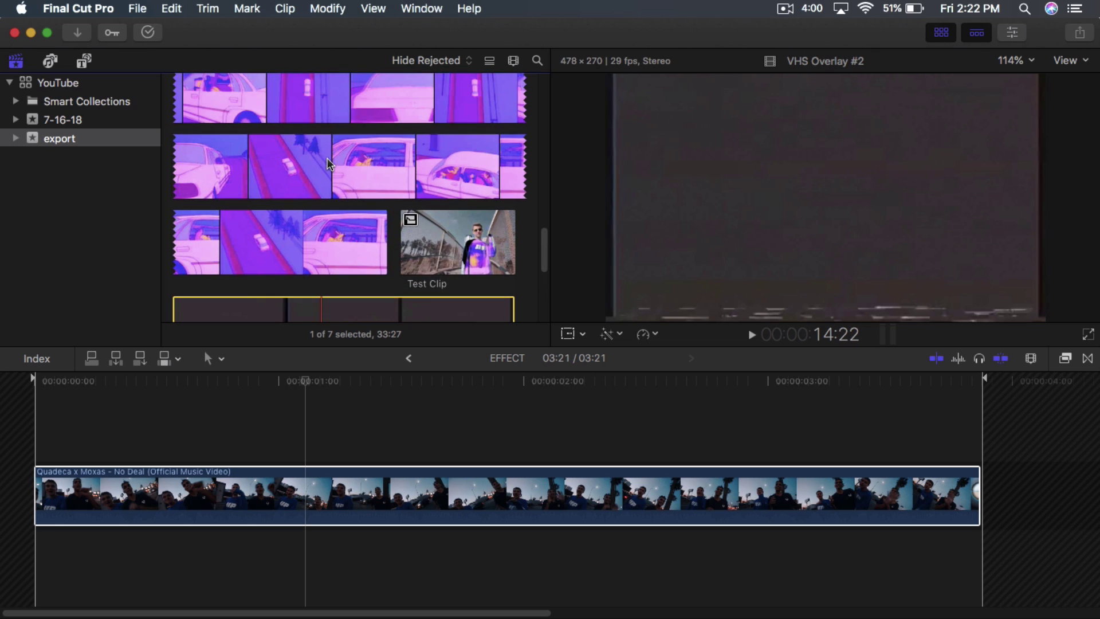
pyautogui.scroll(6, 327, 157)
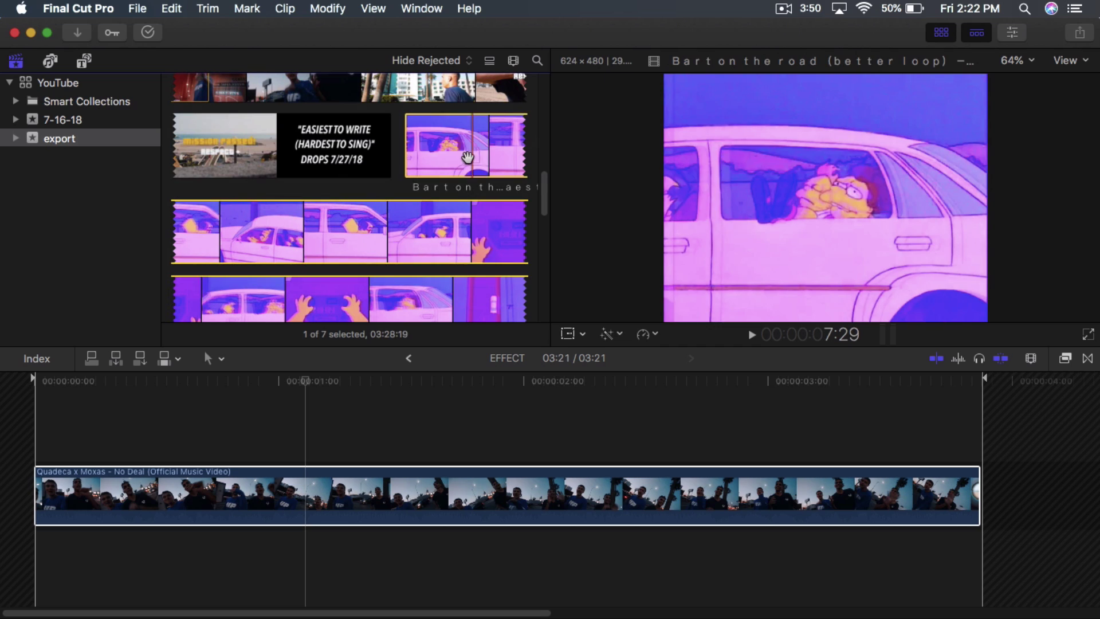
pyautogui.scroll(-1, 465, 157)
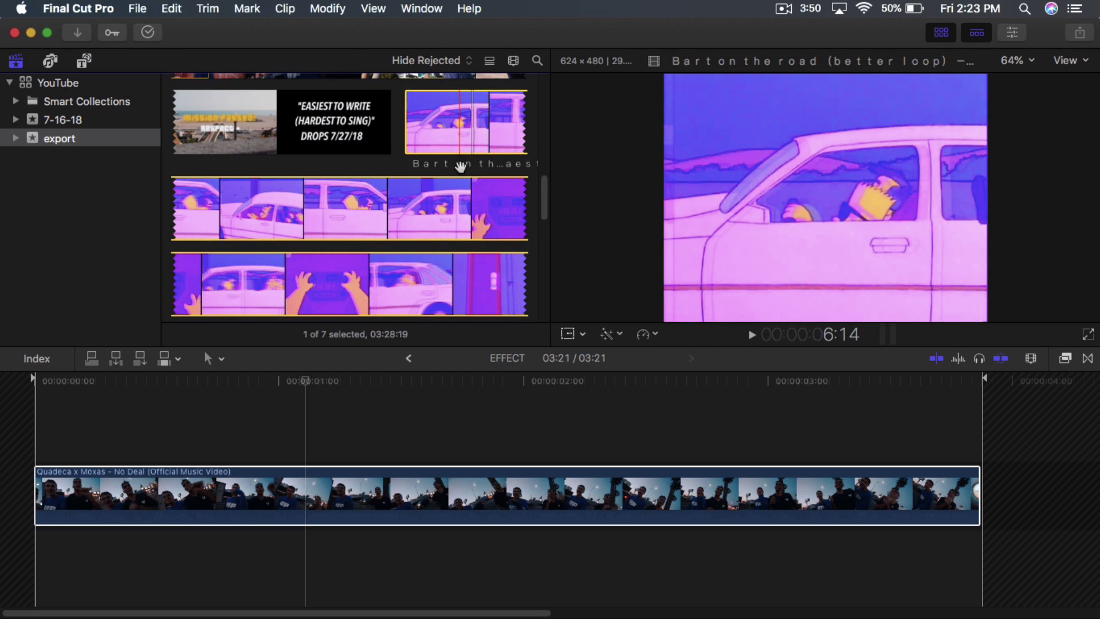
pyautogui.scroll(-1, 457, 177)
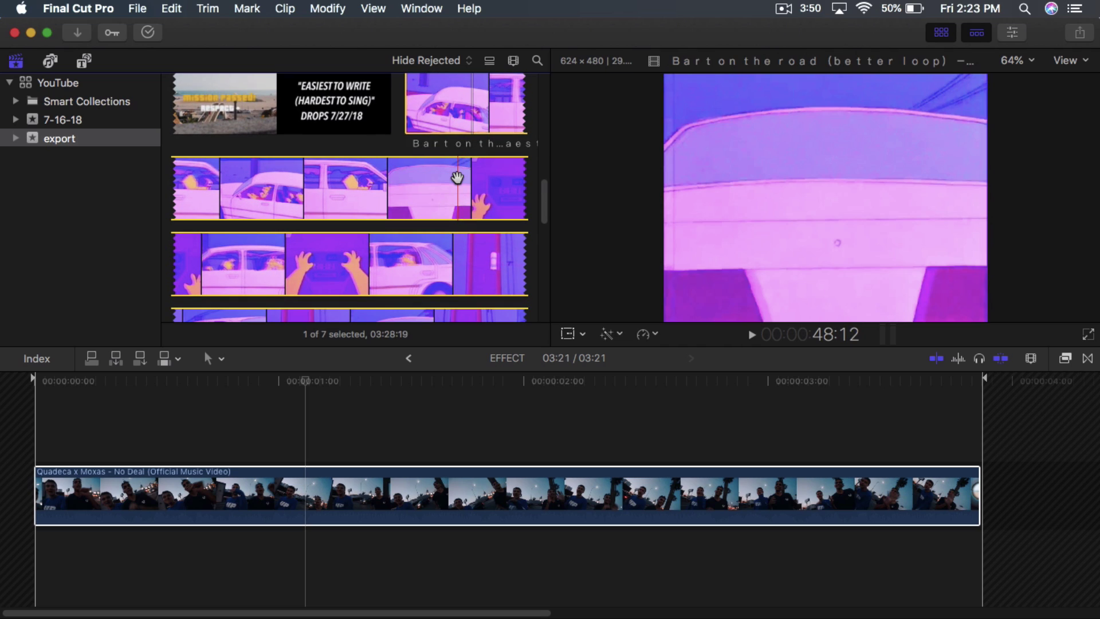
pyautogui.scroll(-1, 327, 179)
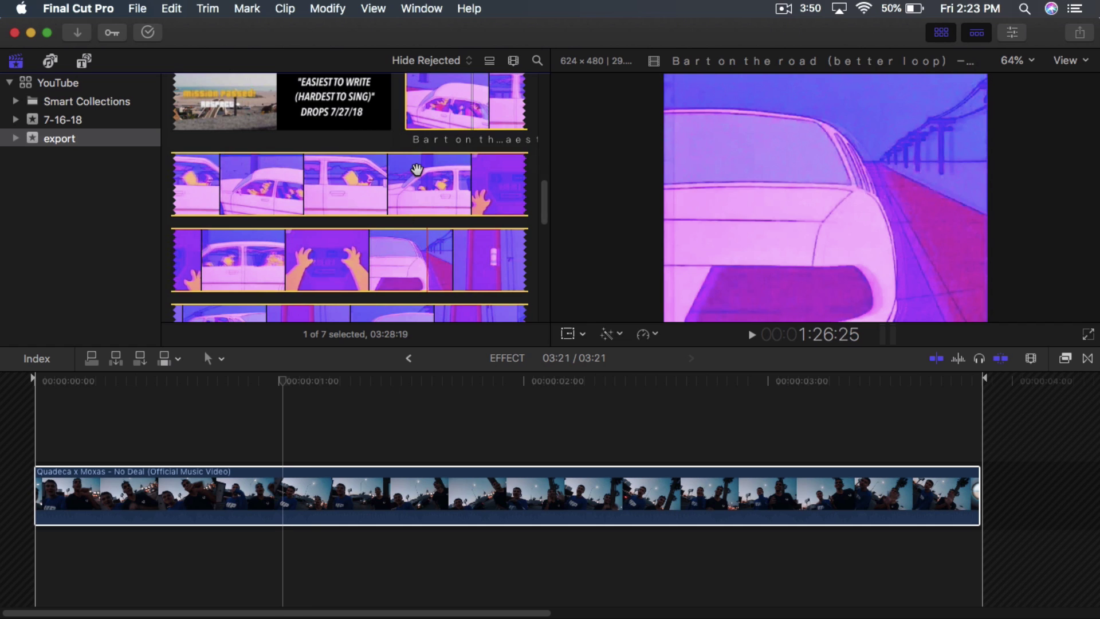
pyautogui.moveTo(376, 283); pyautogui.dragTo(32, 577)
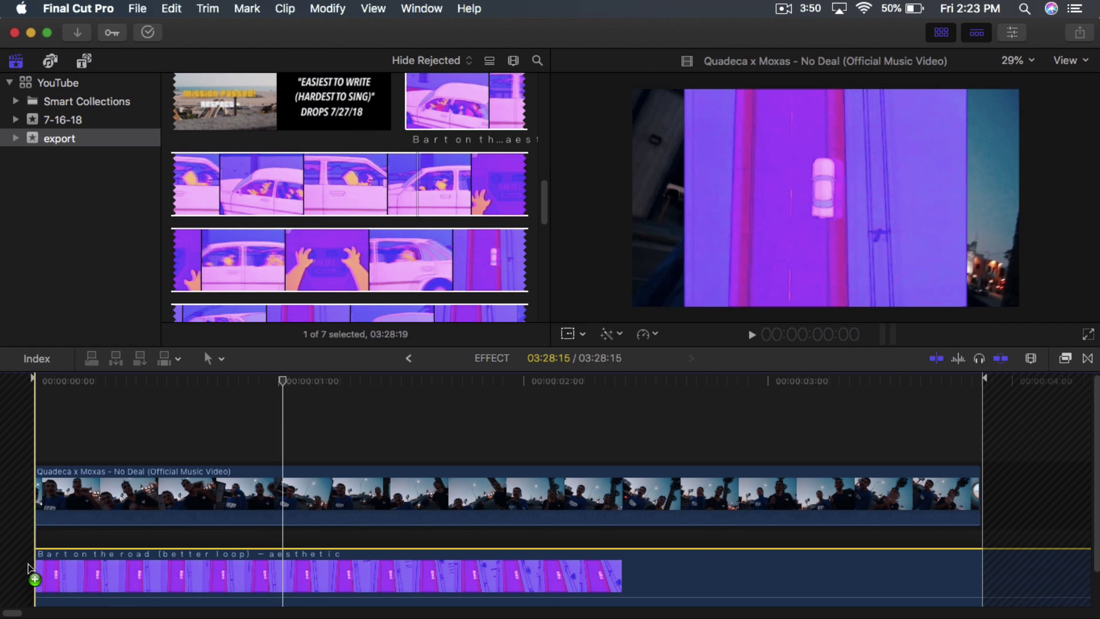
# - Turn down the Bart clip's audio and trim its tail to end with the music video
pyautogui.scroll(-2, 133, 477)
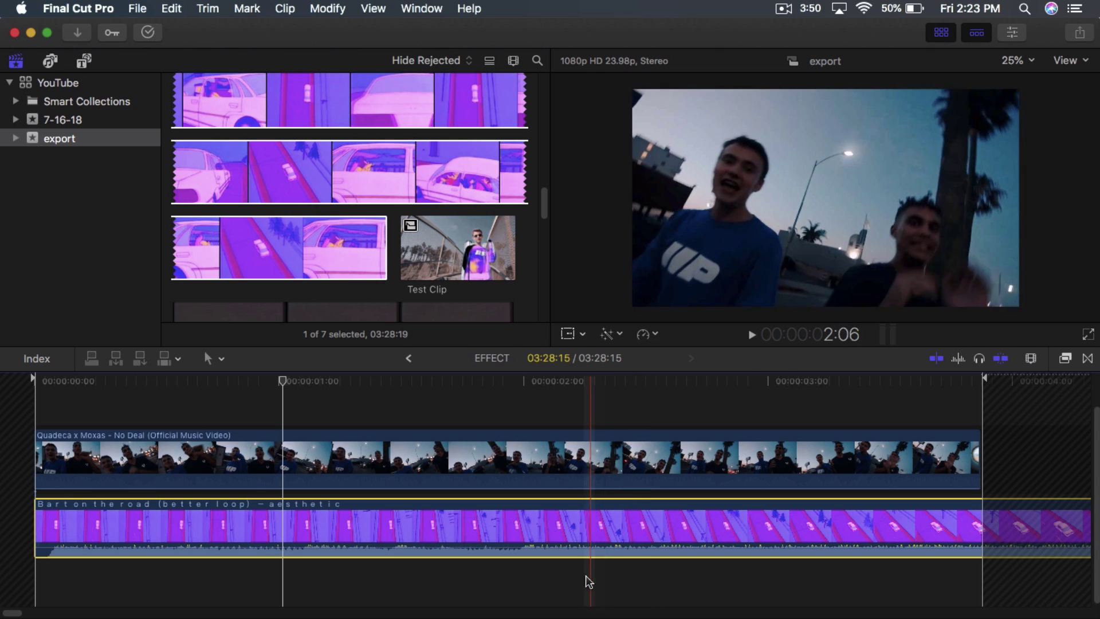
pyautogui.moveTo(566, 553); pyautogui.dragTo(565, 556)
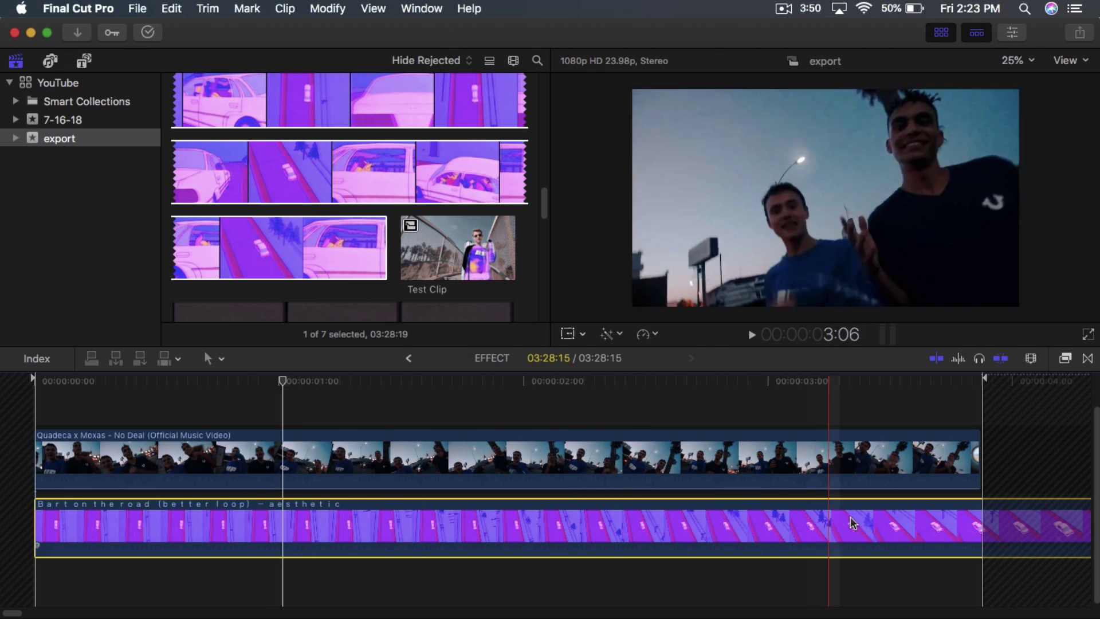
pyautogui.press('cmd+b')
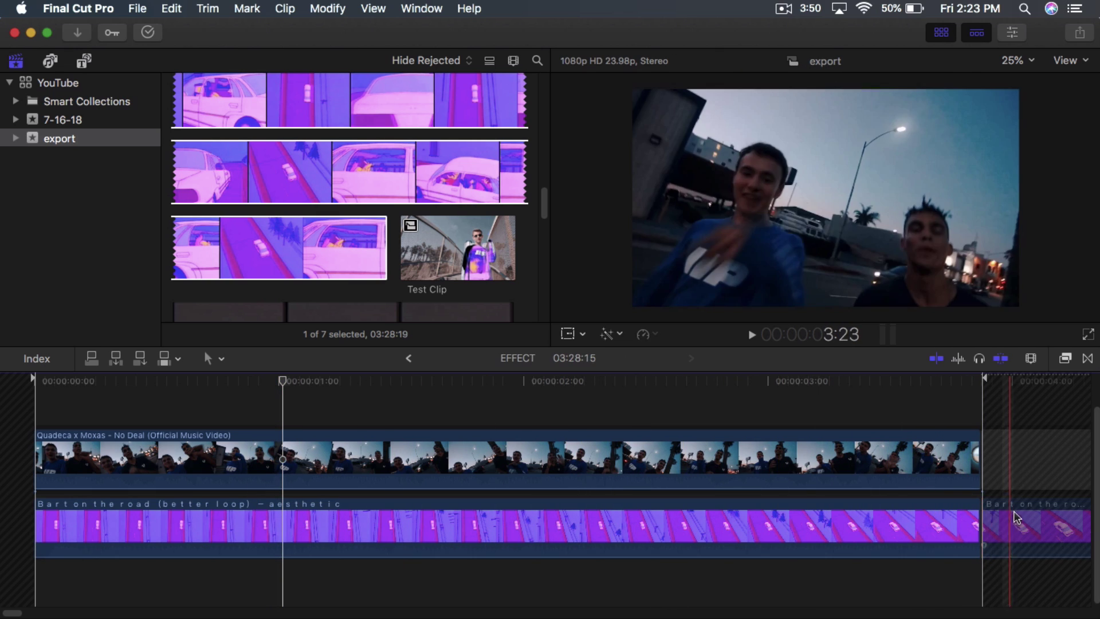
pyautogui.press('Delete')
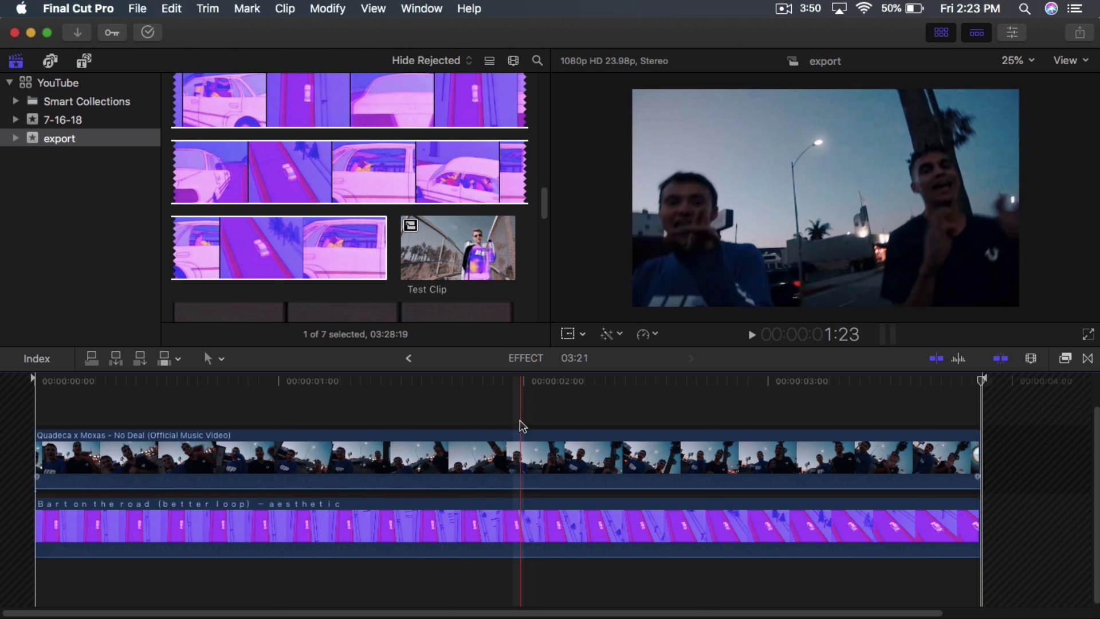
# - Stack VHS Overlay #2 above the music video at the timeline start
pyautogui.click(420, 395)
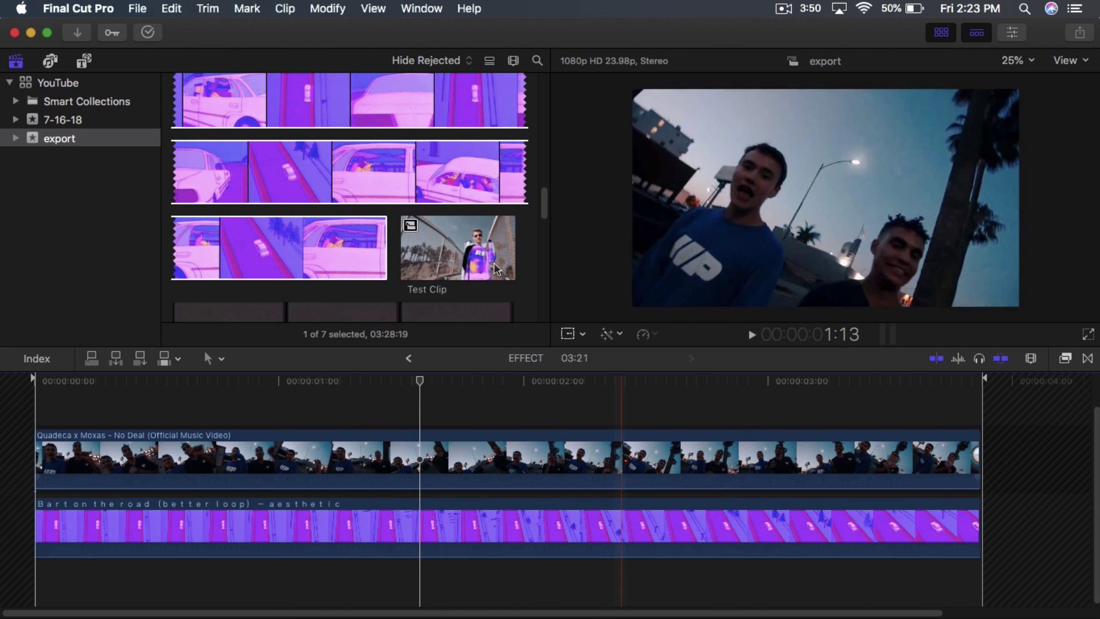
pyautogui.press('cmd+1')
pyautogui.scroll(-5, 438, 304)
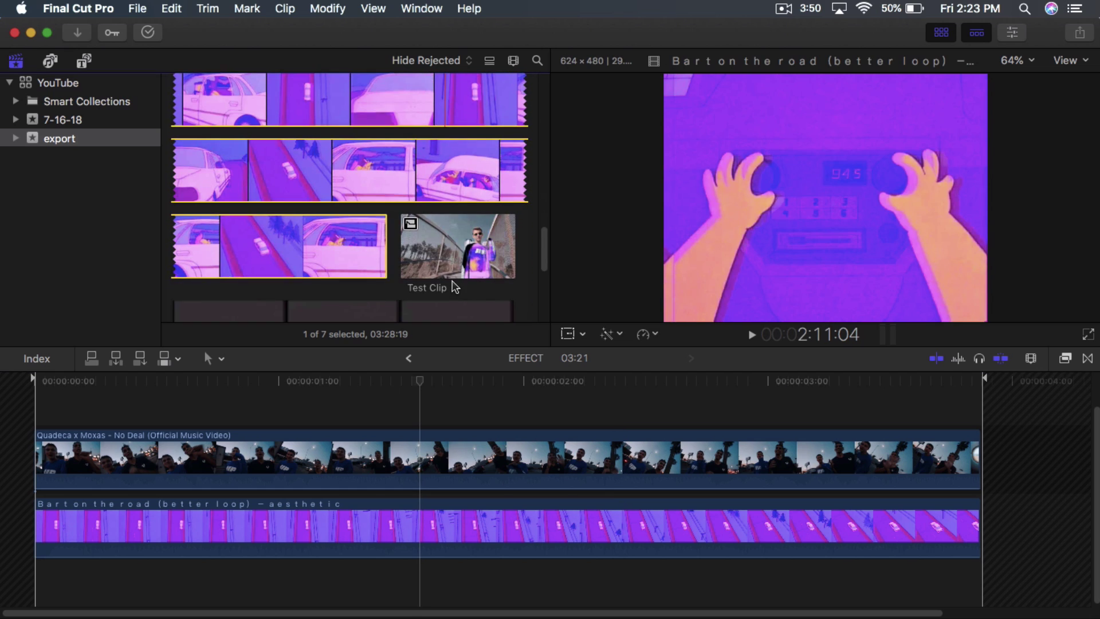
pyautogui.scroll(-3, 450, 275)
pyautogui.click(218, 164)
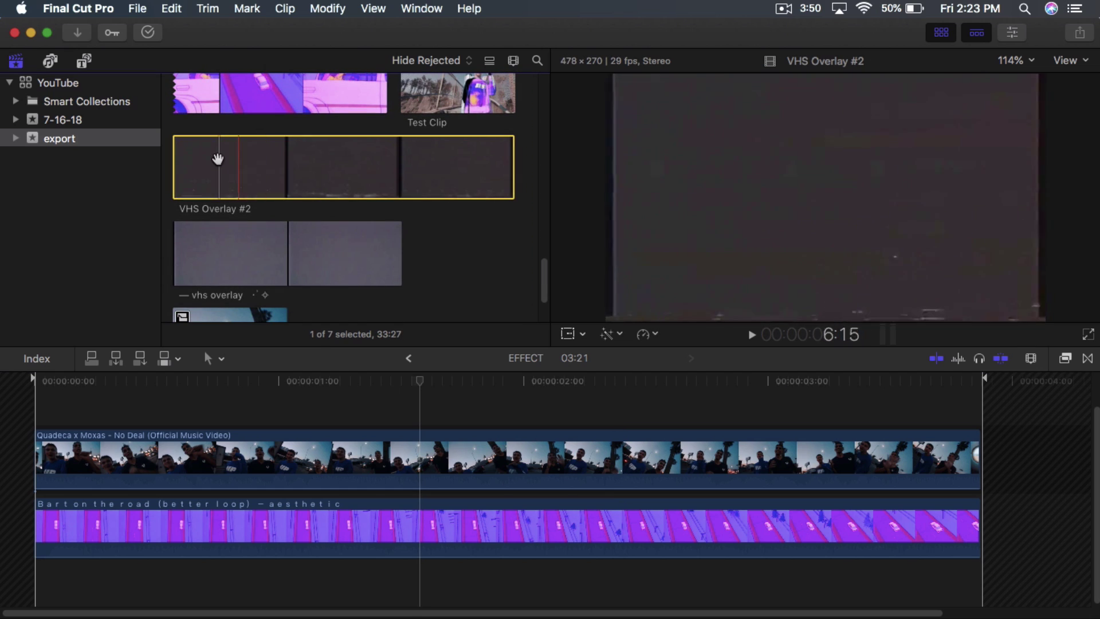
pyautogui.moveTo(302, 172); pyautogui.dragTo(50, 398)
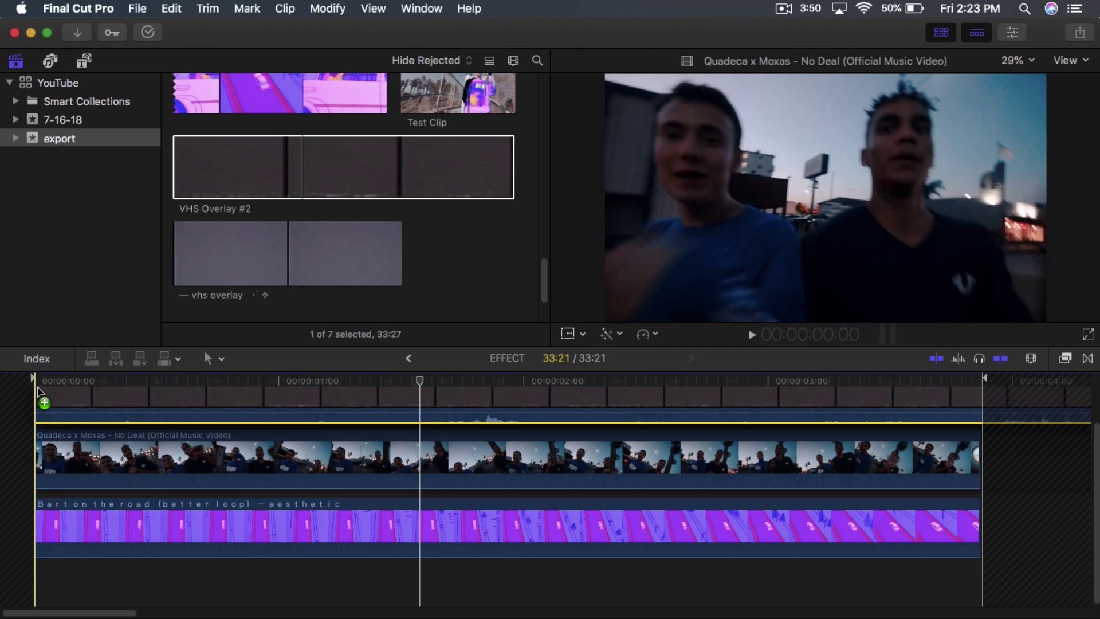
# - Confirm the overlay spans the full video length and hide the media browser
pyautogui.click(1000, 493)
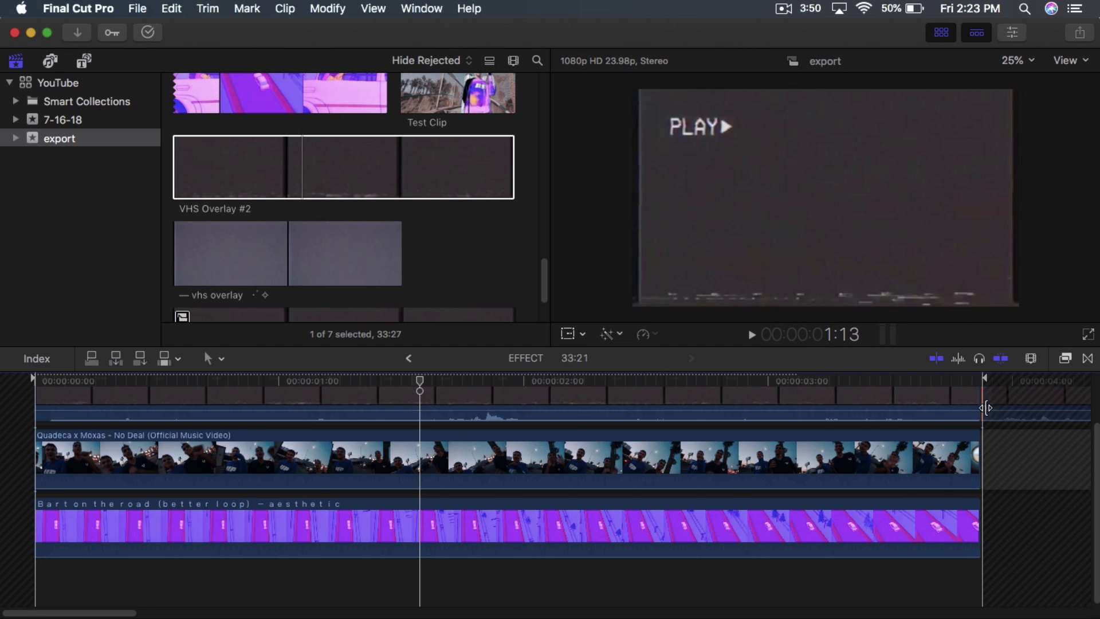
pyautogui.click(992, 476)
pyautogui.scroll(2, 992, 461)
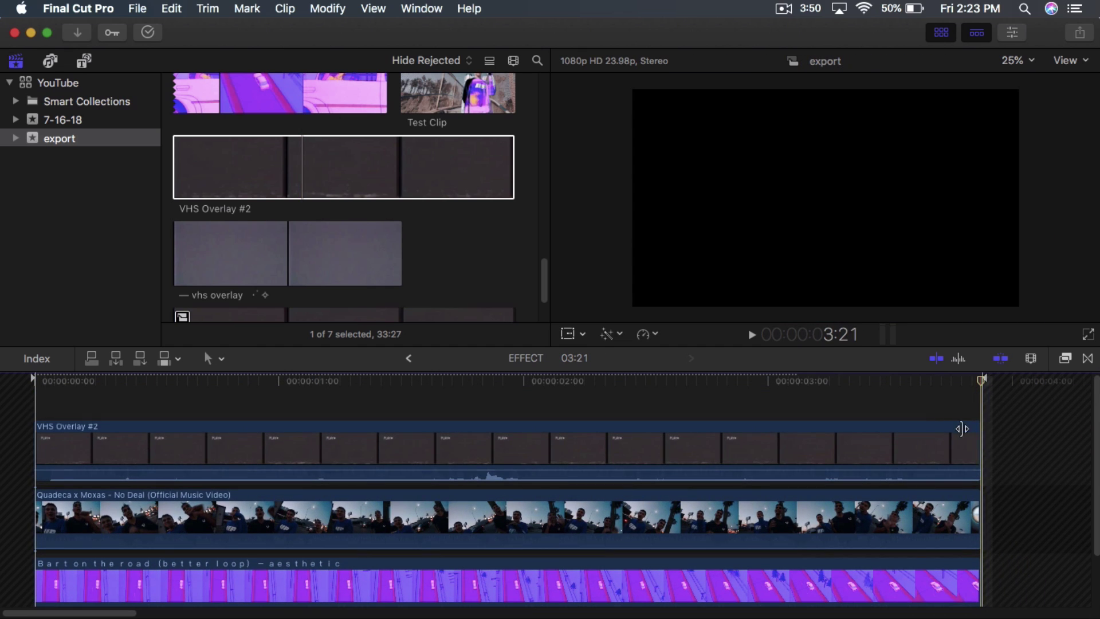
pyautogui.press('ctrl+super+1')
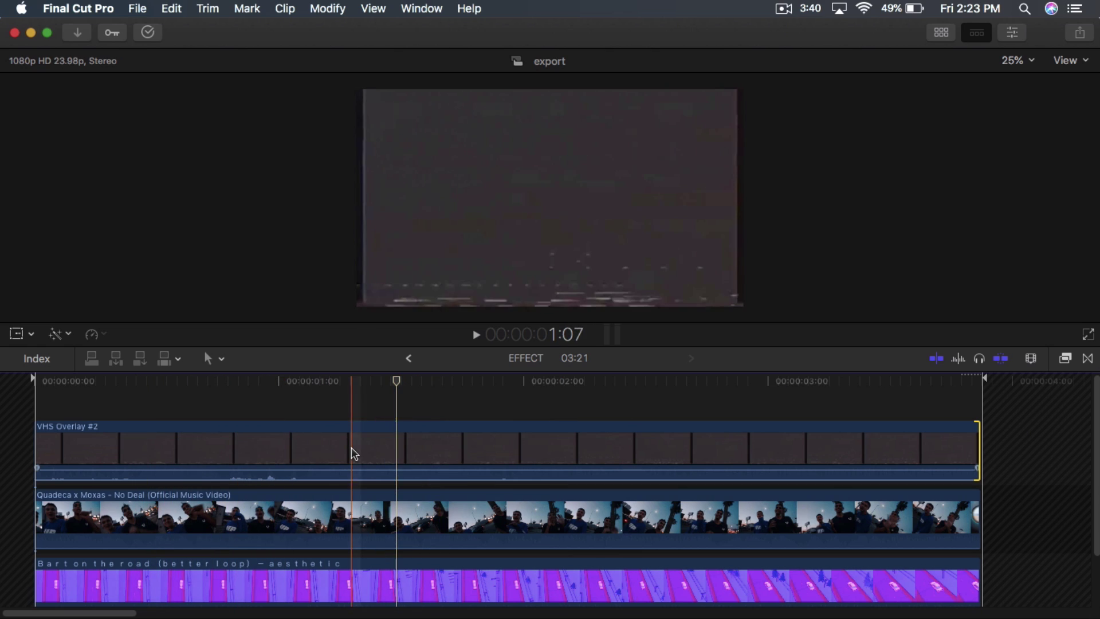
# - Set VHS Overlay #2's blend mode to Lighten and lower its opacity to about 41%
pyautogui.click(367, 450)
pyautogui.click(424, 397)
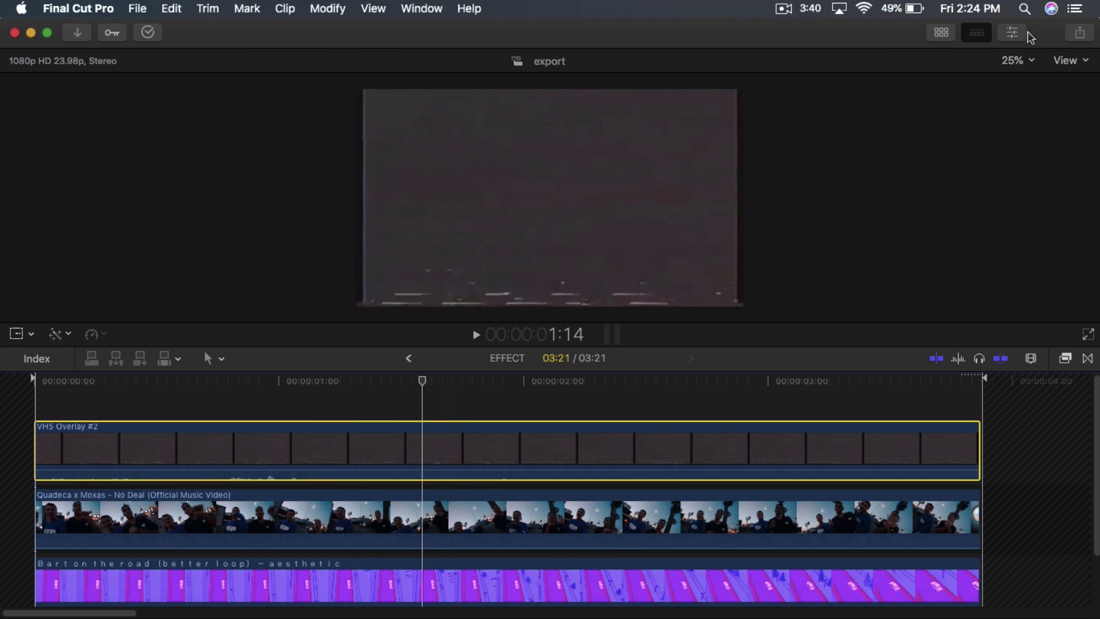
pyautogui.click(1014, 33)
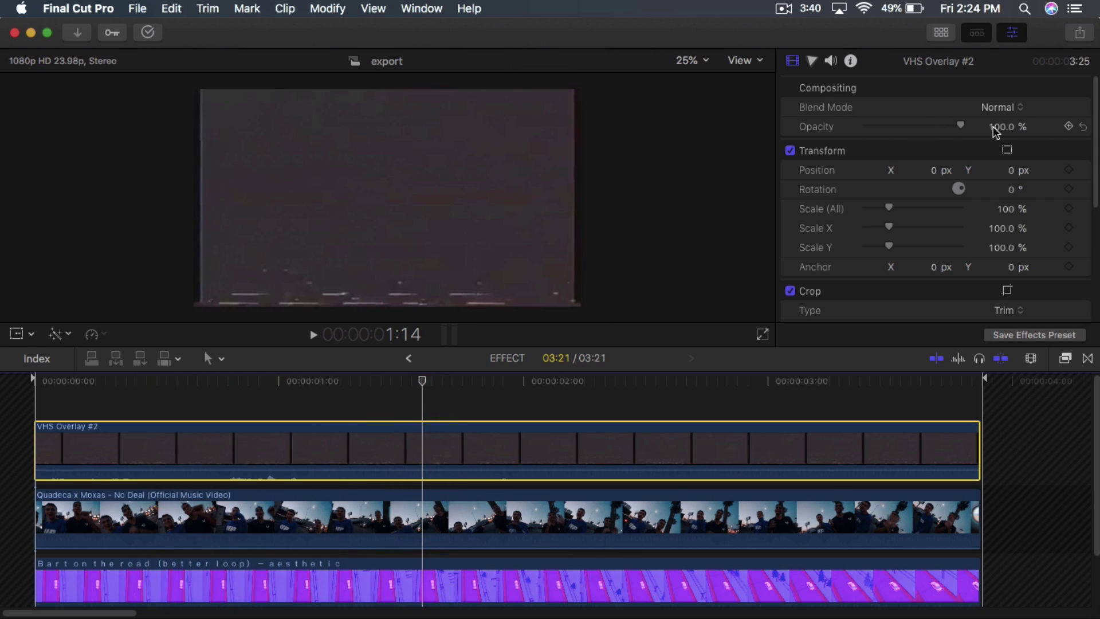
pyautogui.click(966, 108)
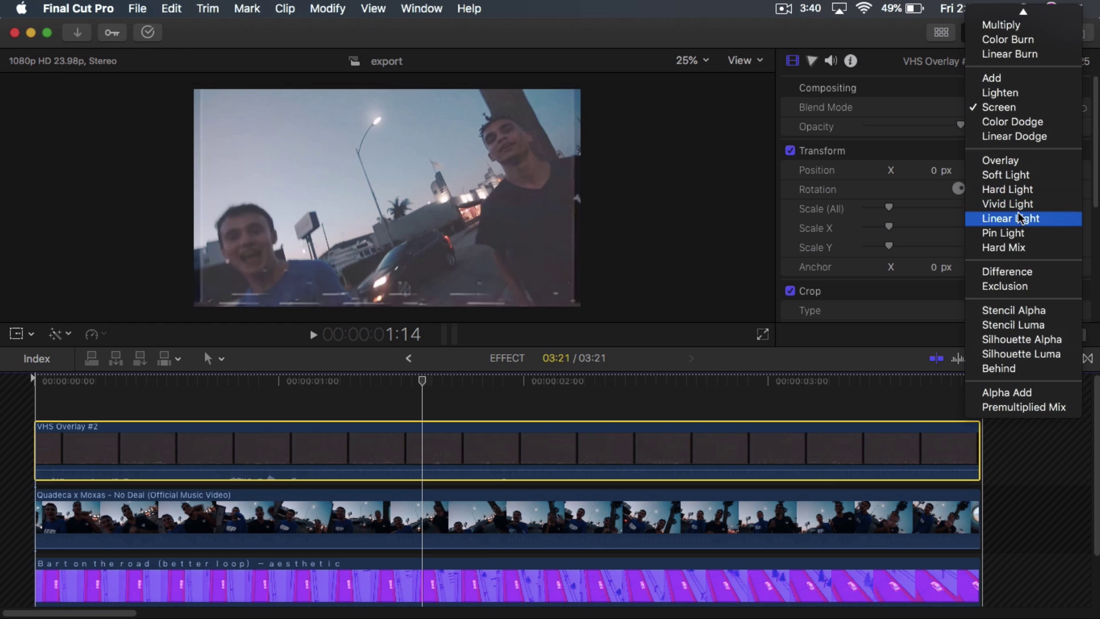
pyautogui.click(1015, 92)
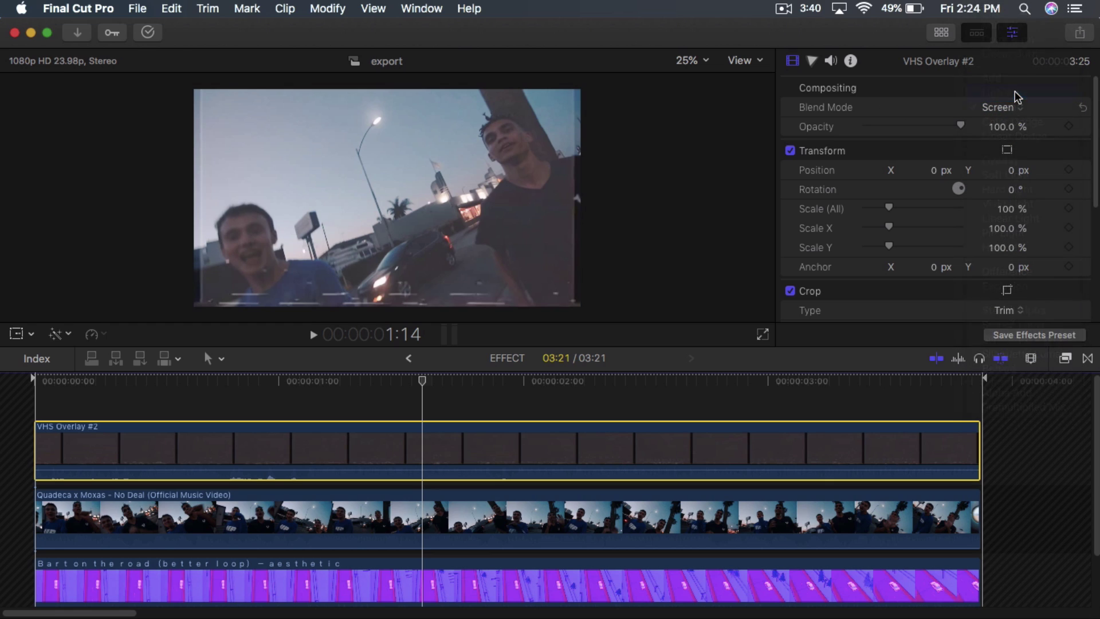
pyautogui.moveTo(960, 132); pyautogui.dragTo(903, 127)
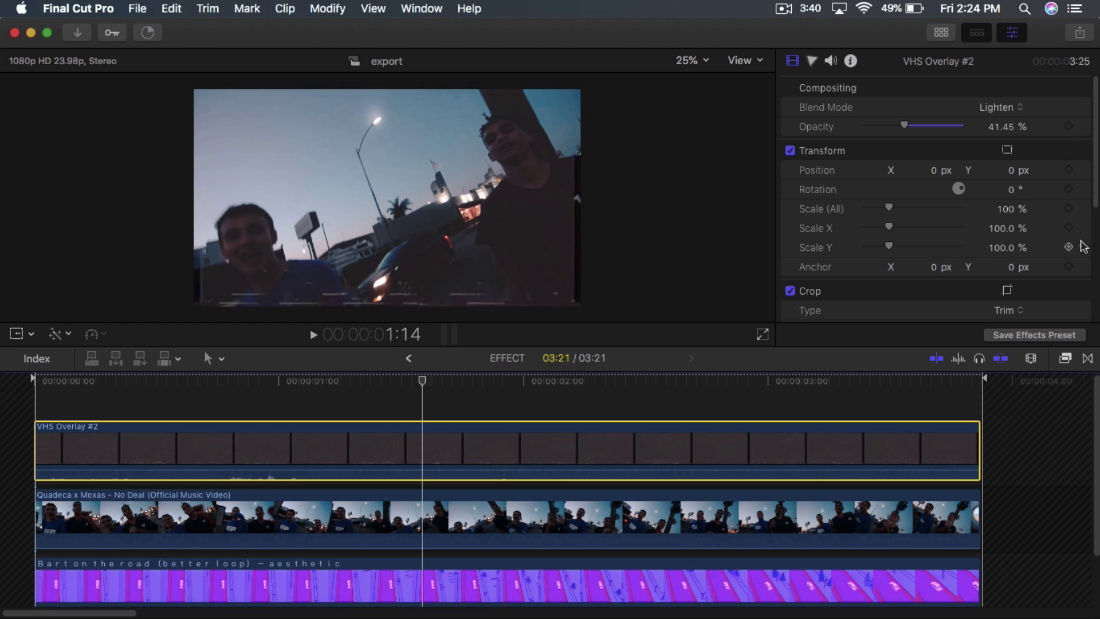
# - Scale the overlay up to 103% and nudge its position slightly in the viewer
pyautogui.moveTo(889, 208); pyautogui.dragTo(890, 212)
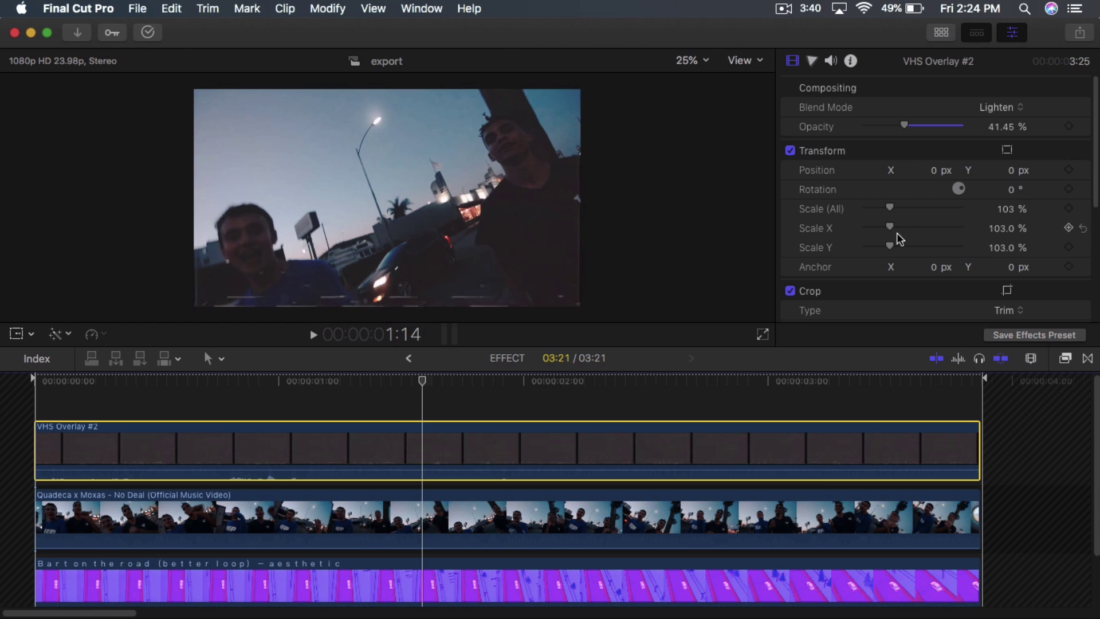
pyautogui.click(16, 334)
pyautogui.moveTo(512, 208); pyautogui.dragTo(516, 212)
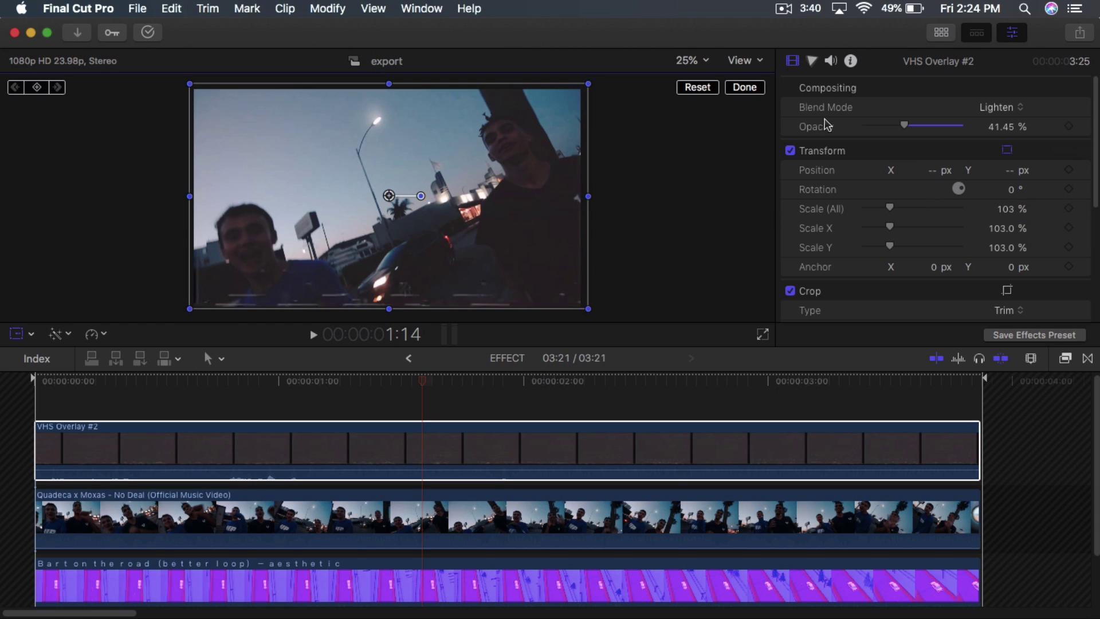
pyautogui.click(745, 87)
# - Raise the overlay opacity to about 43% and compare blend modes, keeping Lighten
pyautogui.click(469, 381)
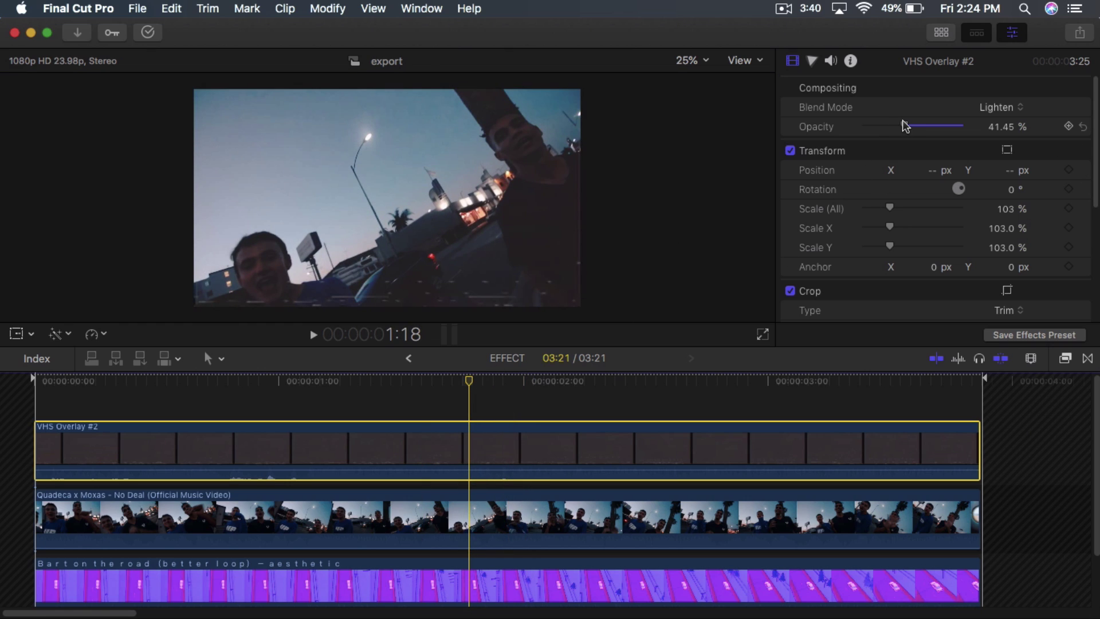
pyautogui.moveTo(903, 125); pyautogui.dragTo(956, 126)
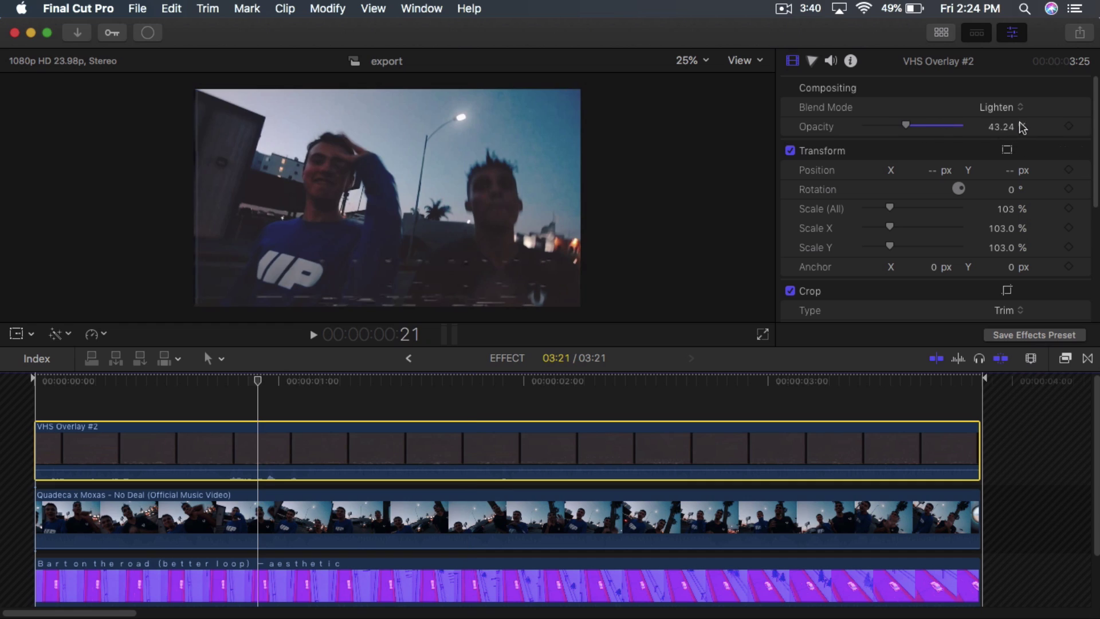
pyautogui.click(987, 109)
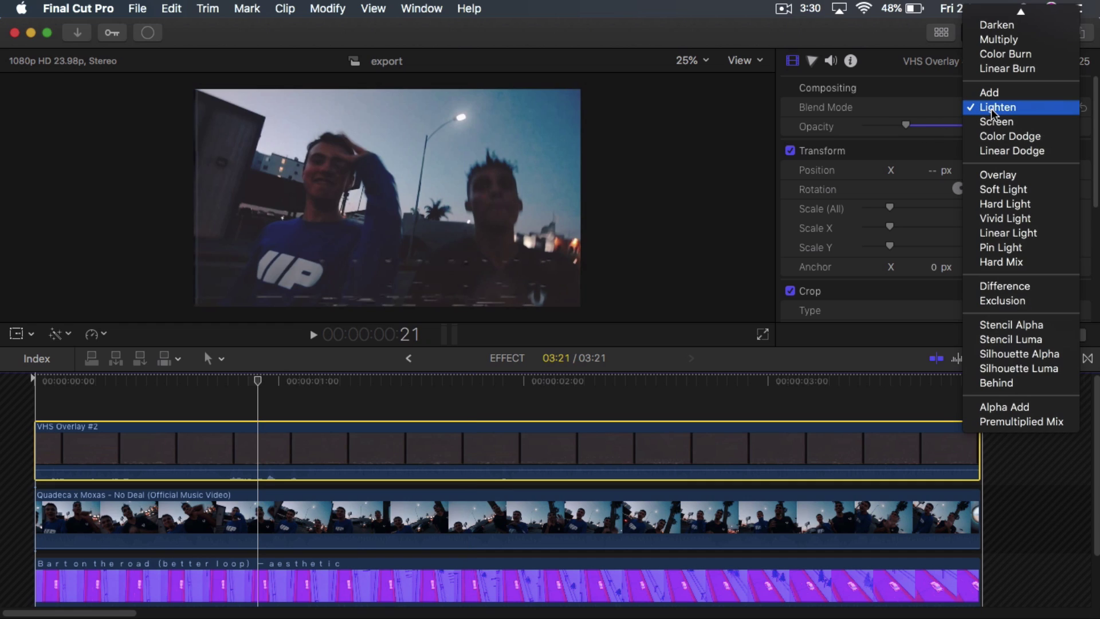
pyautogui.click(945, 109)
pyautogui.click(1008, 110)
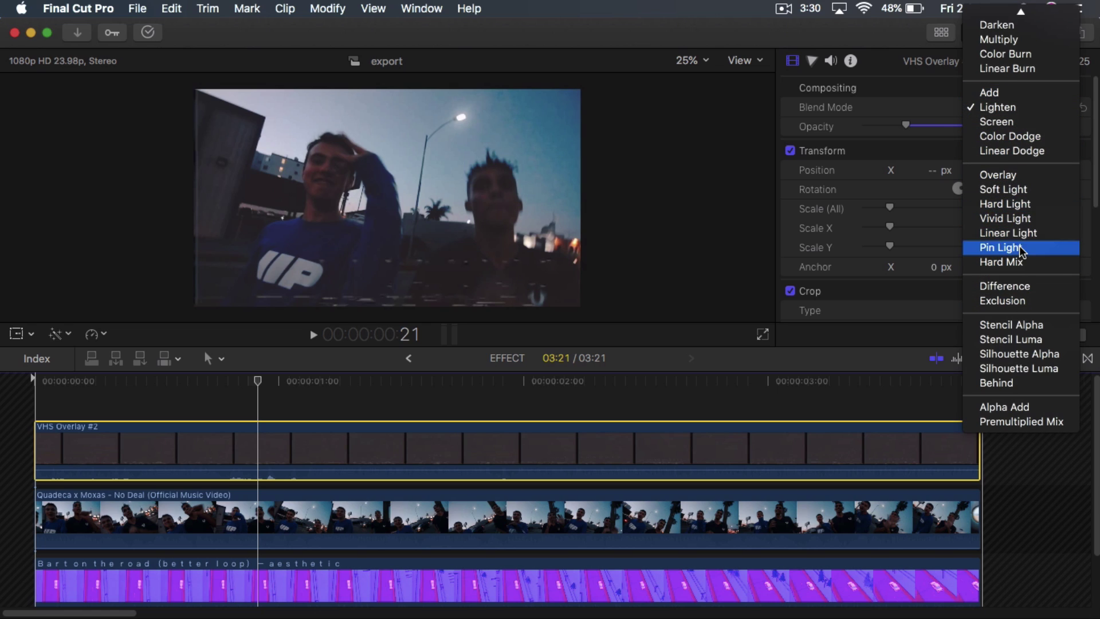
pyautogui.click(852, 102)
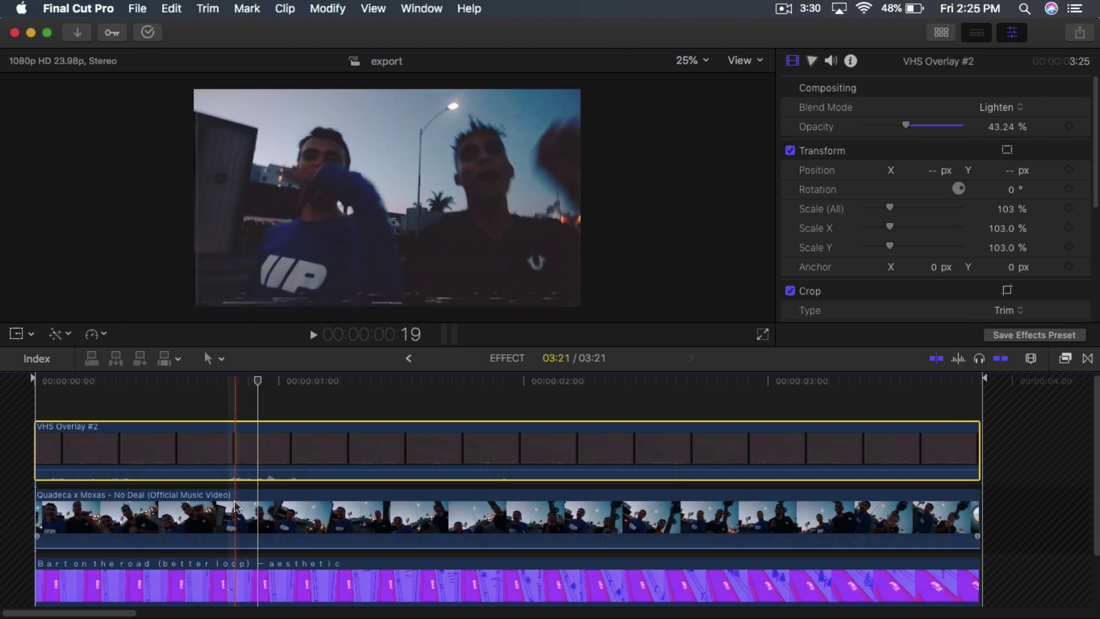
# - Apply the Luma Keyer effect, found by searching 'luma', to the Quadeca music video clip
pyautogui.scroll(-2, 304, 458)
pyautogui.click(304, 524)
pyautogui.click(304, 458)
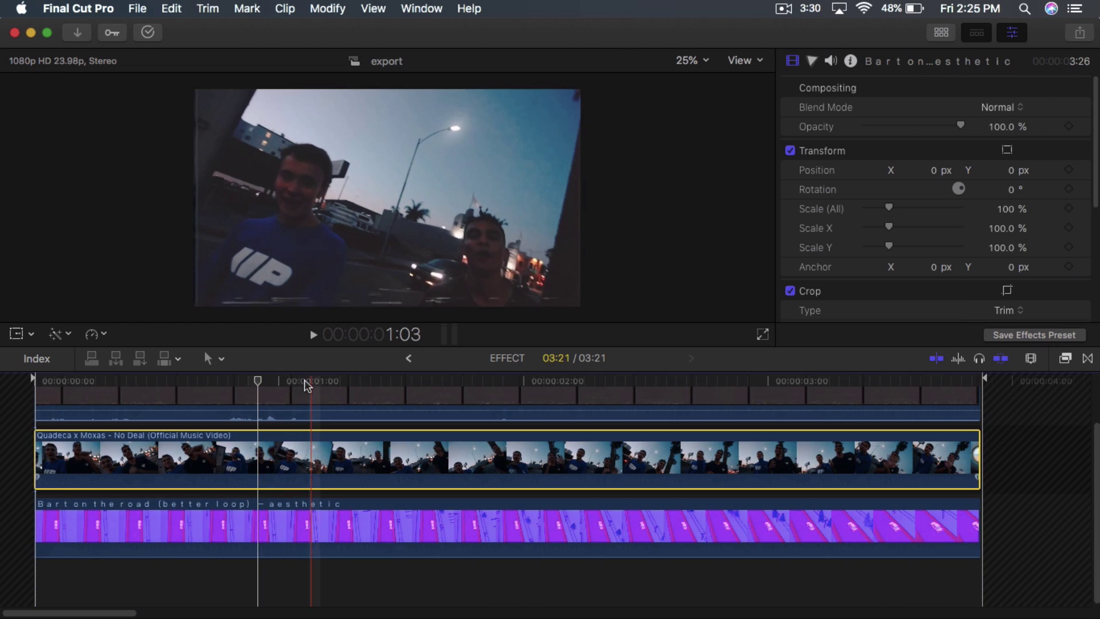
pyautogui.scroll(2, 812, 413)
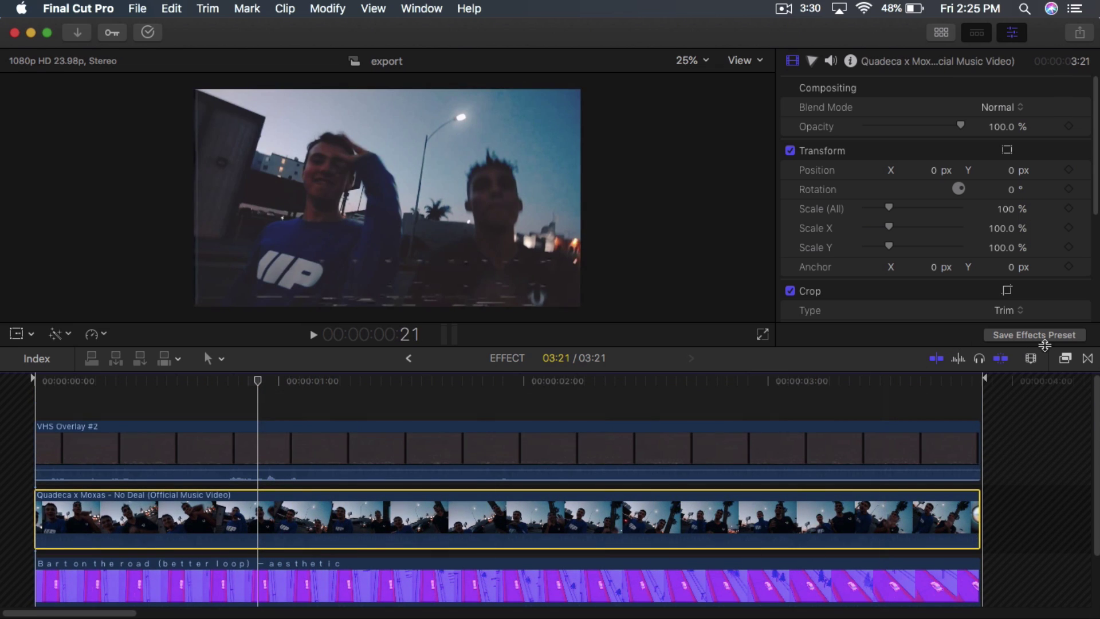
pyautogui.click(1065, 360)
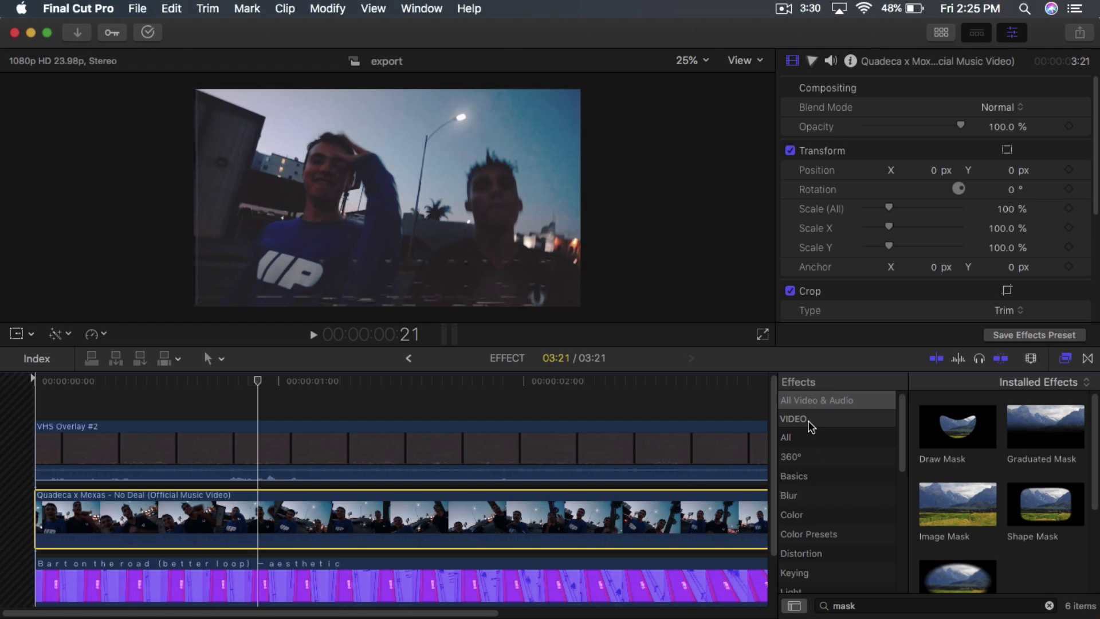
pyautogui.click(812, 439)
pyautogui.click(1049, 606)
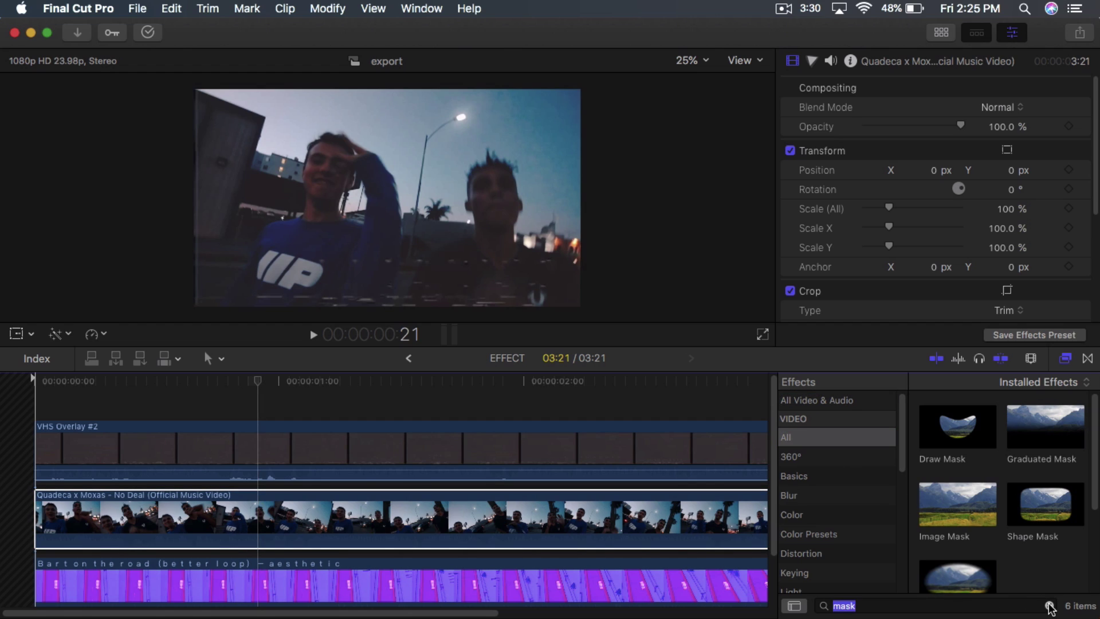
pyautogui.write('luma')
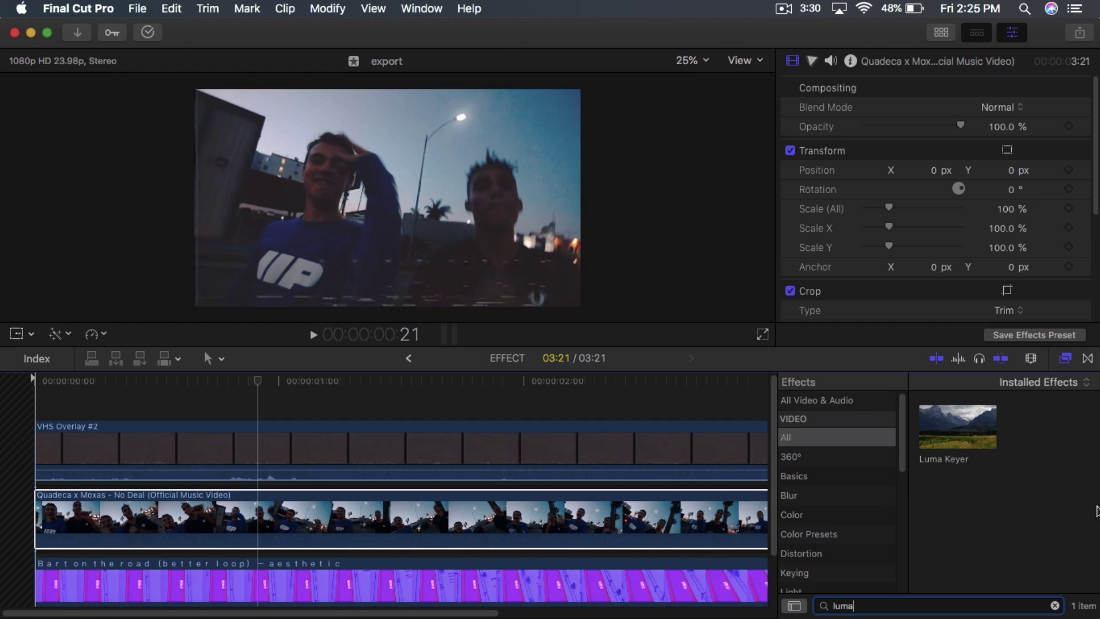
pyautogui.moveTo(986, 455); pyautogui.dragTo(737, 513)
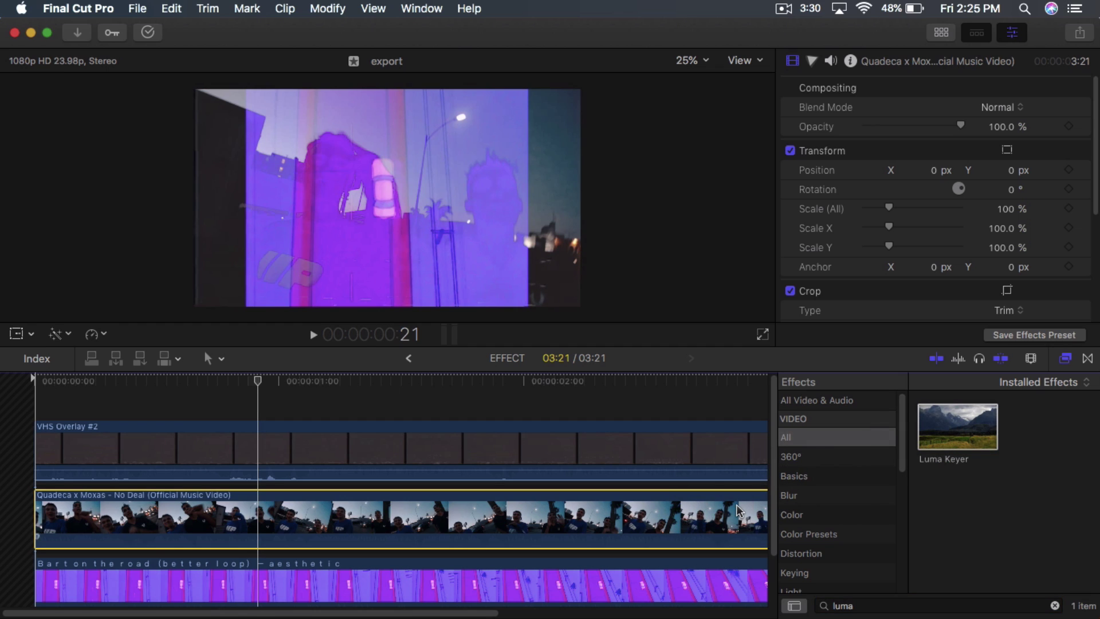
pyautogui.press('super+5')
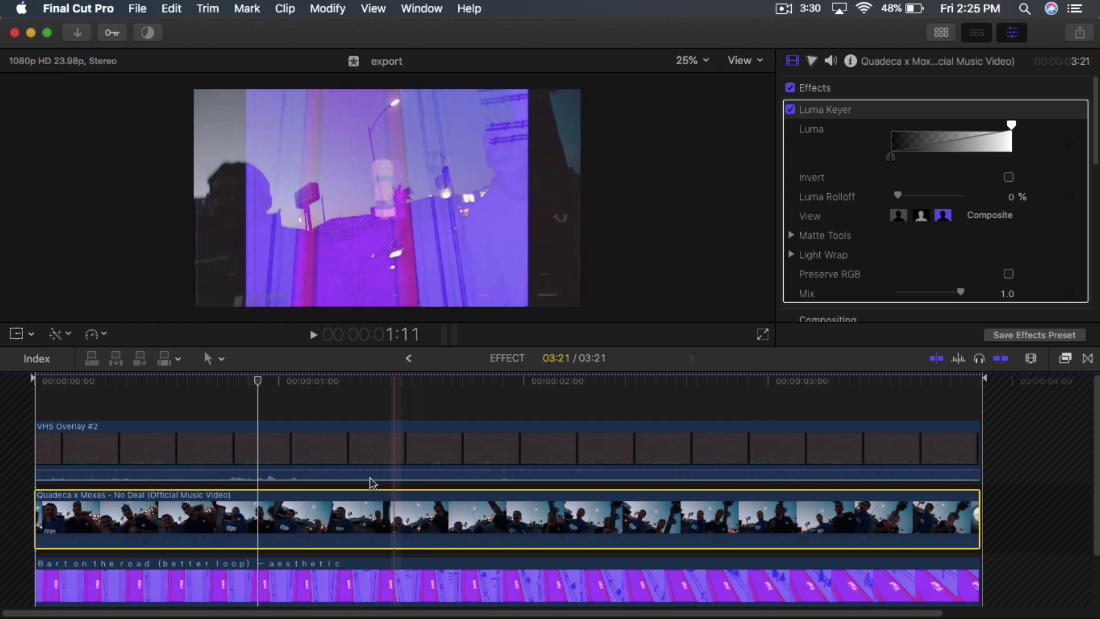
# - Scale the Bart background clip to 137.85% so it fills the frame
pyautogui.click(382, 563)
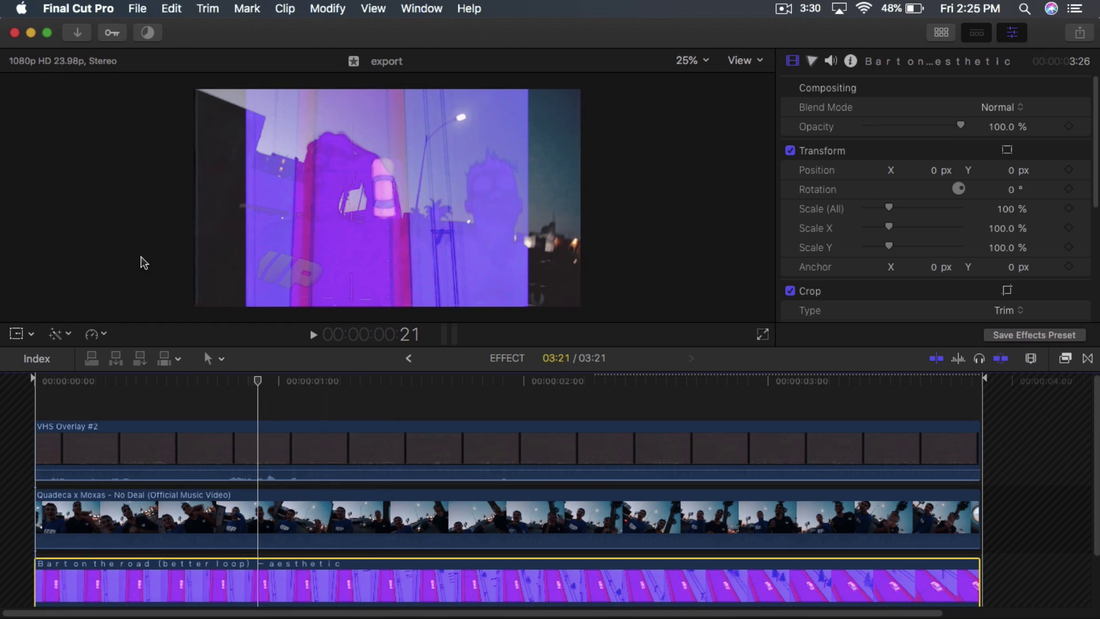
pyautogui.click(16, 334)
pyautogui.moveTo(529, 307); pyautogui.dragTo(582, 336)
pyautogui.click(745, 87)
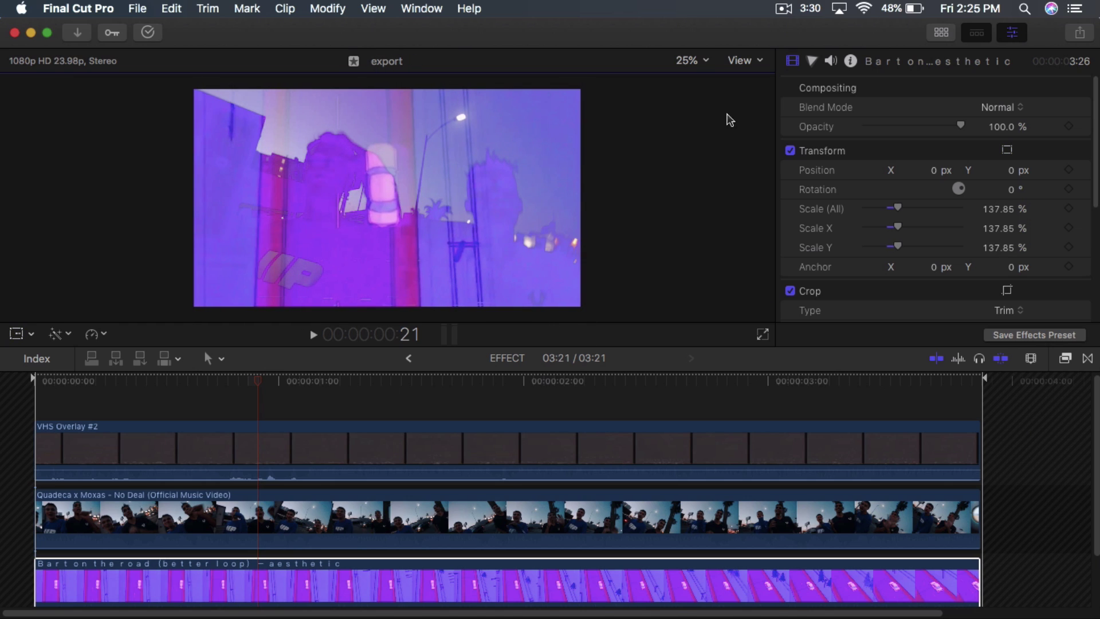
pyautogui.scroll(-2, 493, 522)
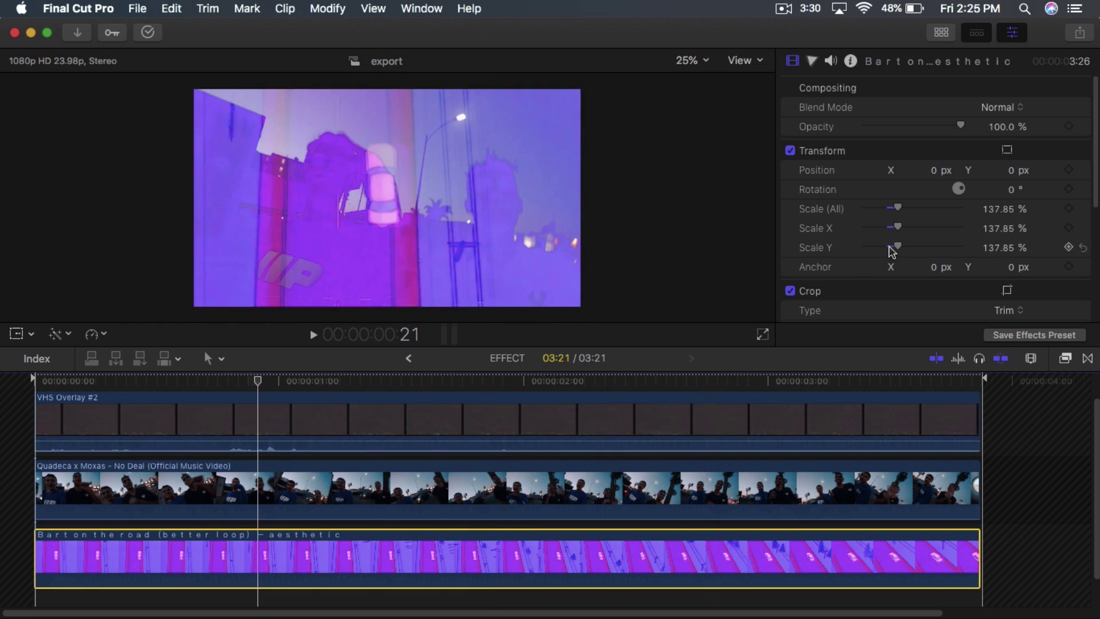
# - Turn on Invert for the music video's Luma Keyer
pyautogui.click(561, 495)
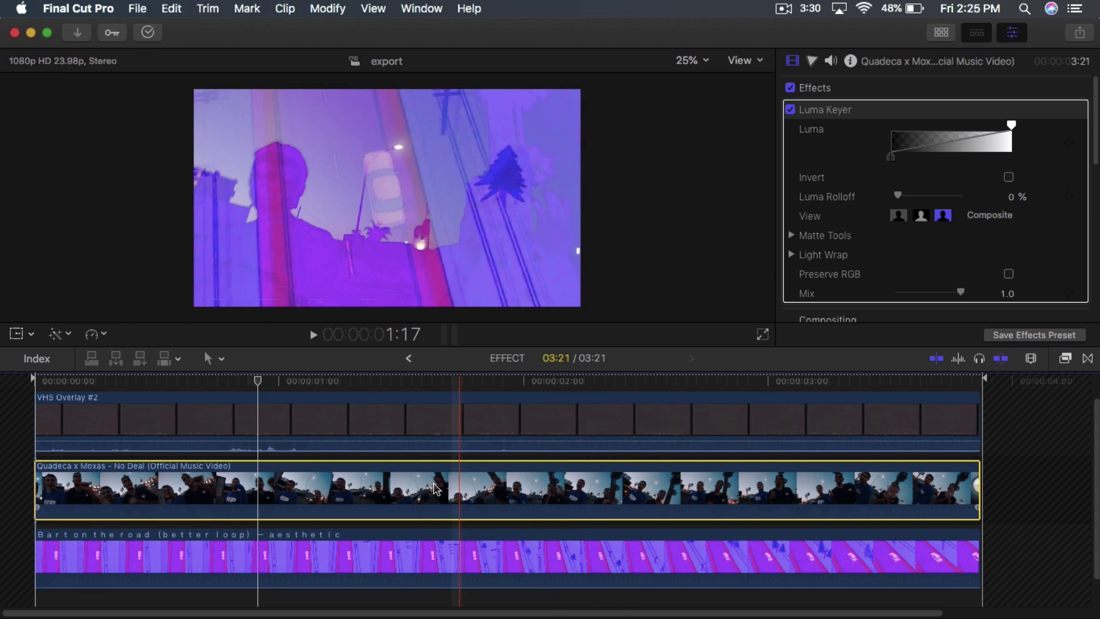
pyautogui.click(1009, 178)
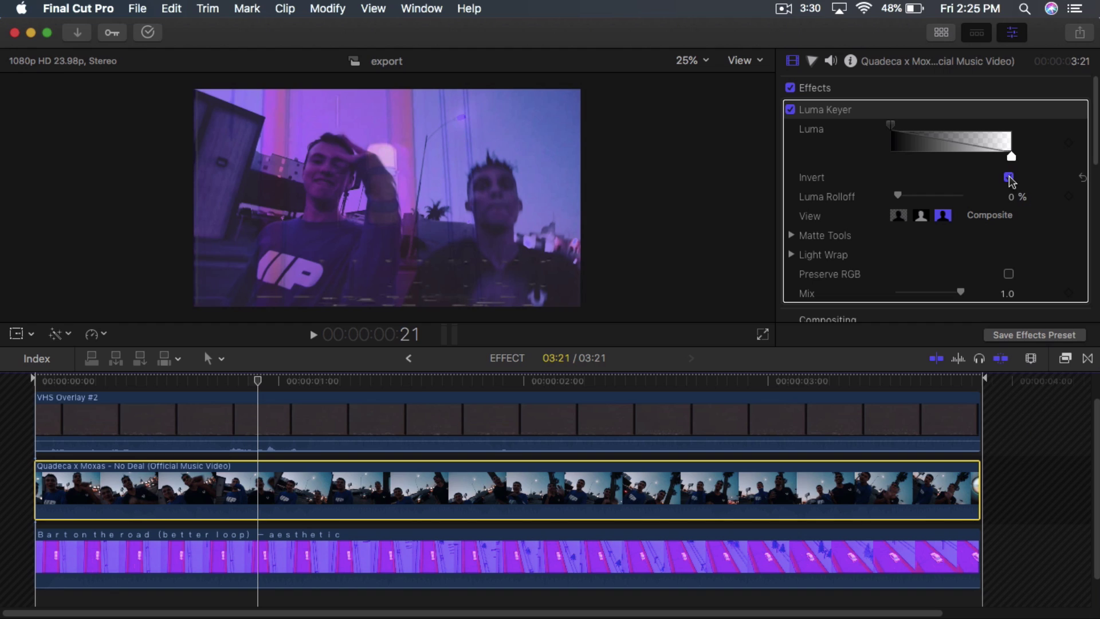
pyautogui.click(1009, 177)
pyautogui.click(1009, 178)
# - Narrow the keyed luma range to the bright sky tones and try the Luma Rolloff slider
pyautogui.moveTo(1005, 158); pyautogui.dragTo(981, 160)
pyautogui.moveTo(890, 125); pyautogui.dragTo(936, 122)
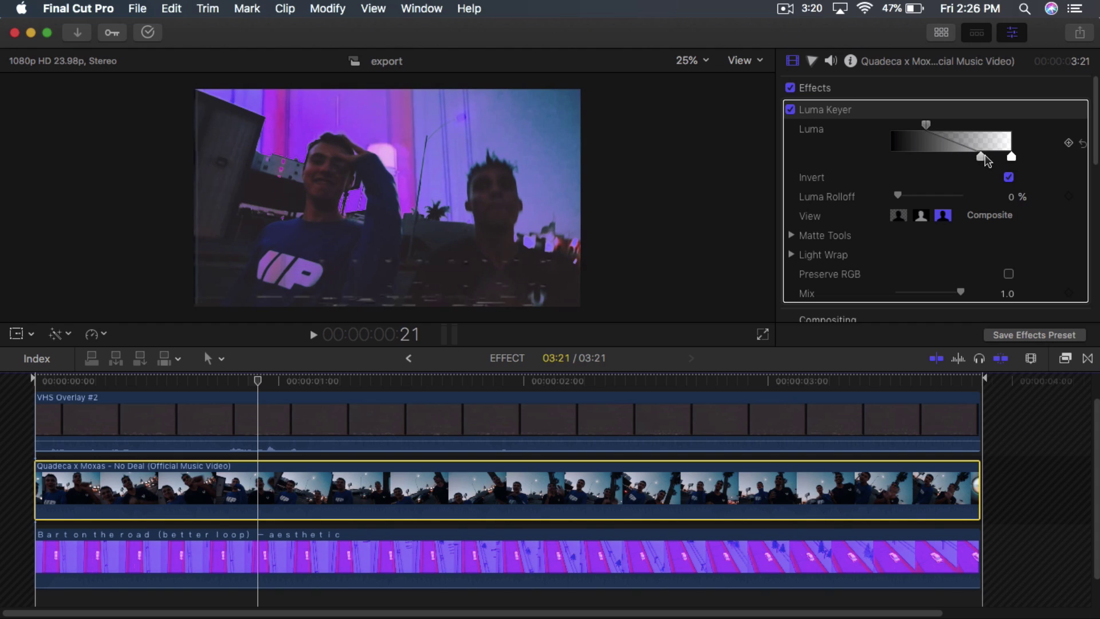
pyautogui.moveTo(987, 160)
pyautogui.mouseDown()
pyautogui.moveTo(960, 160)
pyautogui.moveTo(988, 159)
pyautogui.mouseUp()
pyautogui.scroll(-1, 967, 202)
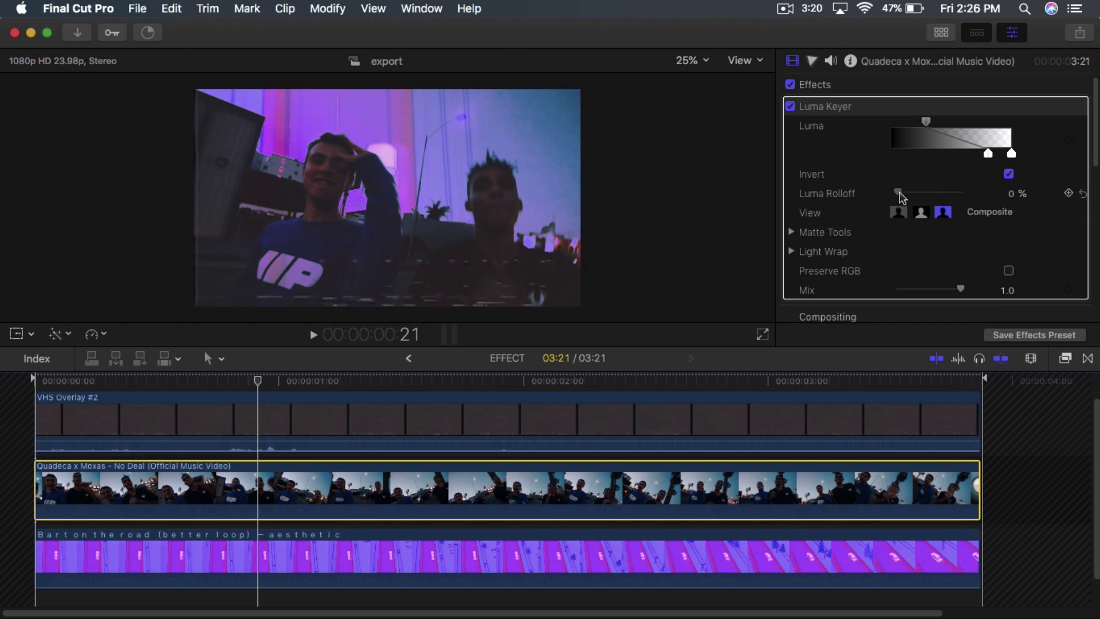
pyautogui.moveTo(900, 194)
pyautogui.mouseDown()
pyautogui.moveTo(959, 196)
pyautogui.moveTo(899, 196)
pyautogui.mouseUp()
# - Adjust the Matte Tools Levels black and white handles, settling the midpoint at 1.2
pyautogui.scroll(-2, 889, 196)
pyautogui.click(793, 174)
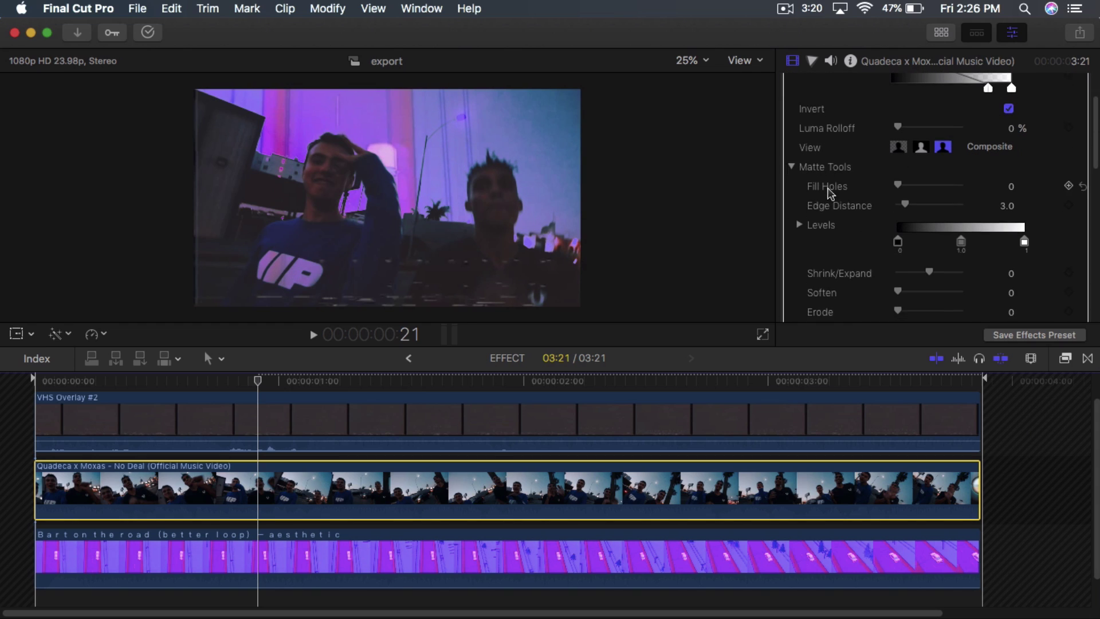
pyautogui.scroll(-2, 849, 192)
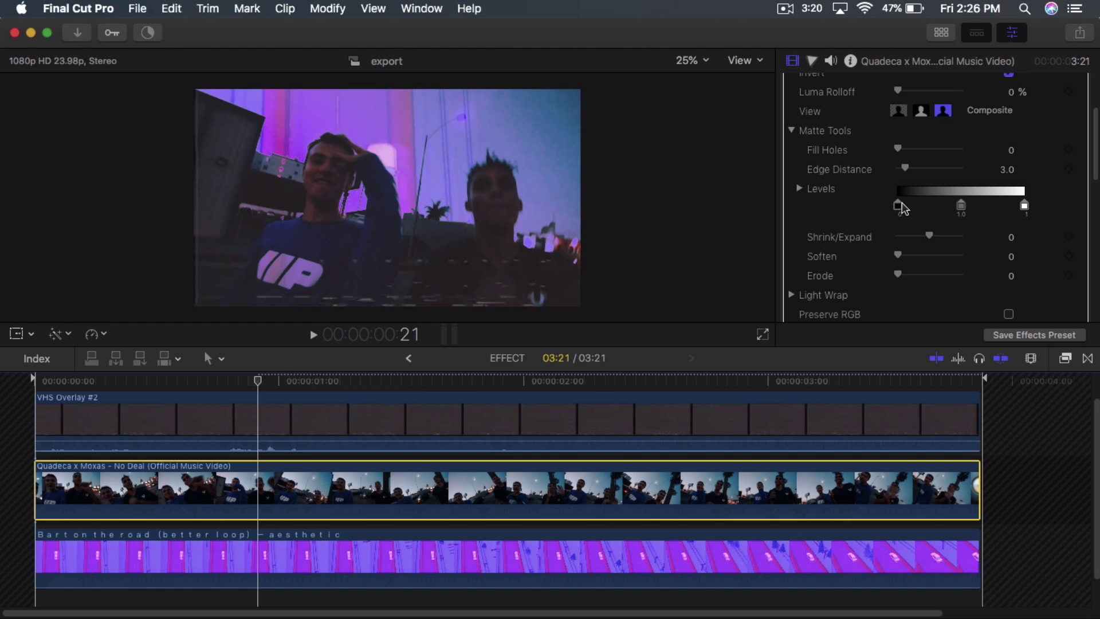
pyautogui.moveTo(903, 209); pyautogui.dragTo(953, 202)
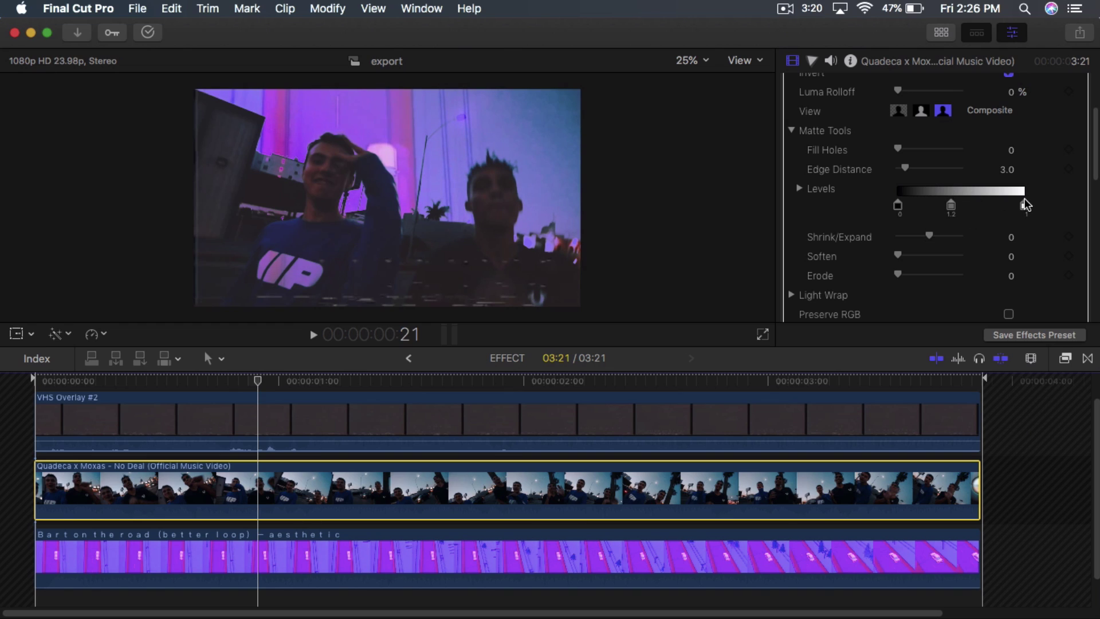
pyautogui.moveTo(1026, 205)
pyautogui.mouseDown()
pyautogui.moveTo(994, 207)
pyautogui.moveTo(1007, 206)
pyautogui.mouseUp()
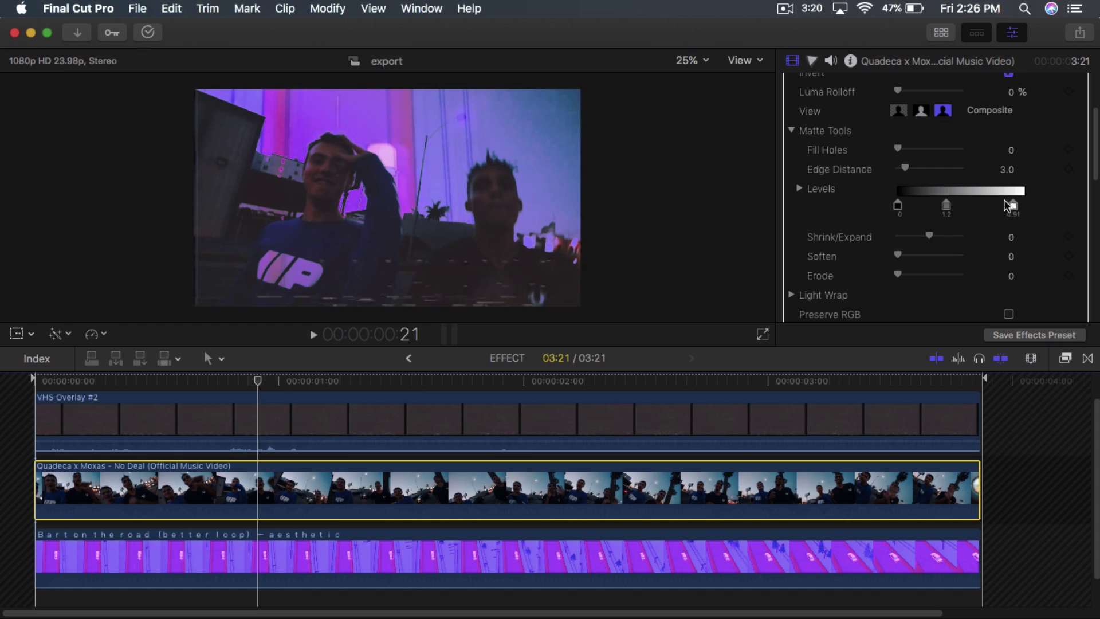
pyautogui.moveTo(1007, 206); pyautogui.dragTo(1024, 206)
# - Collapse Matte Tools and hide the Luma Keyer settings
pyautogui.scroll(-3, 843, 218)
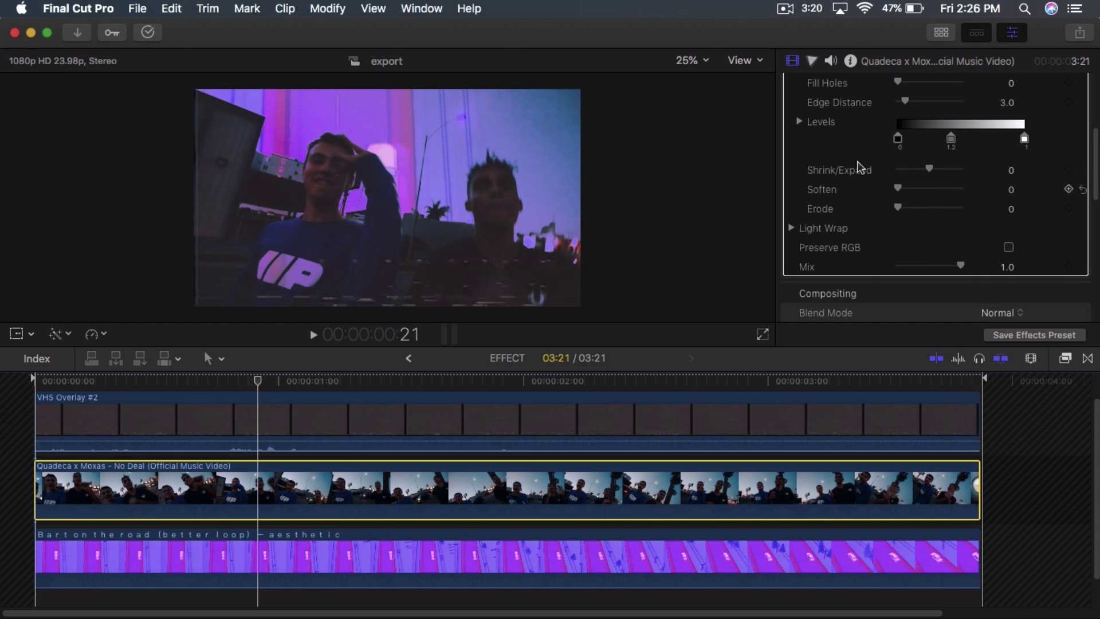
pyautogui.scroll(3, 814, 163)
pyautogui.click(794, 148)
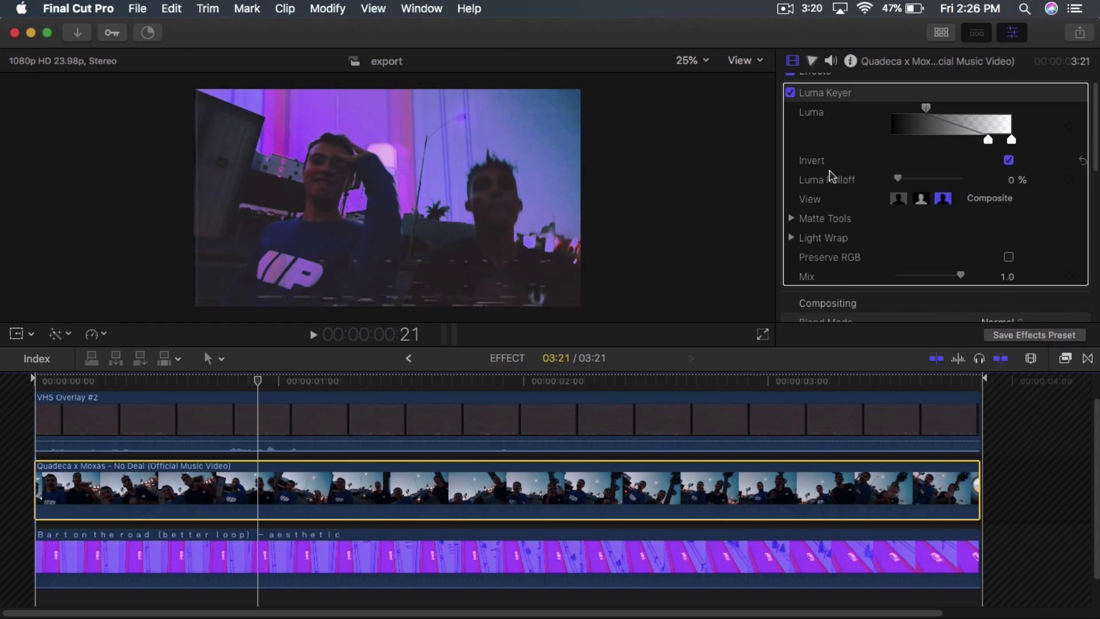
pyautogui.scroll(1, 832, 175)
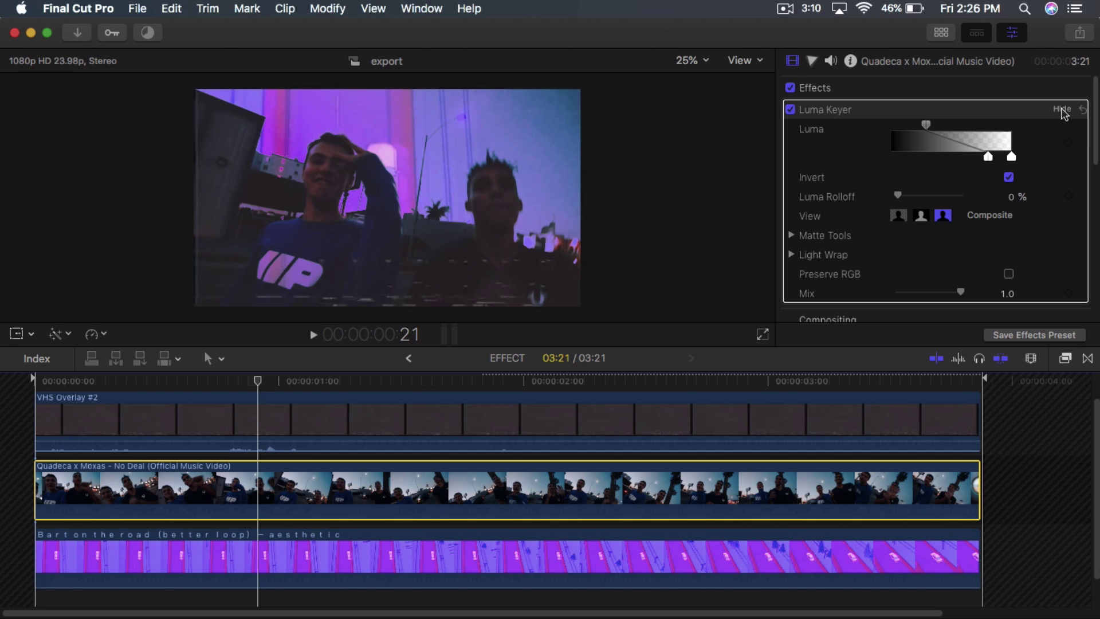
pyautogui.click(1062, 109)
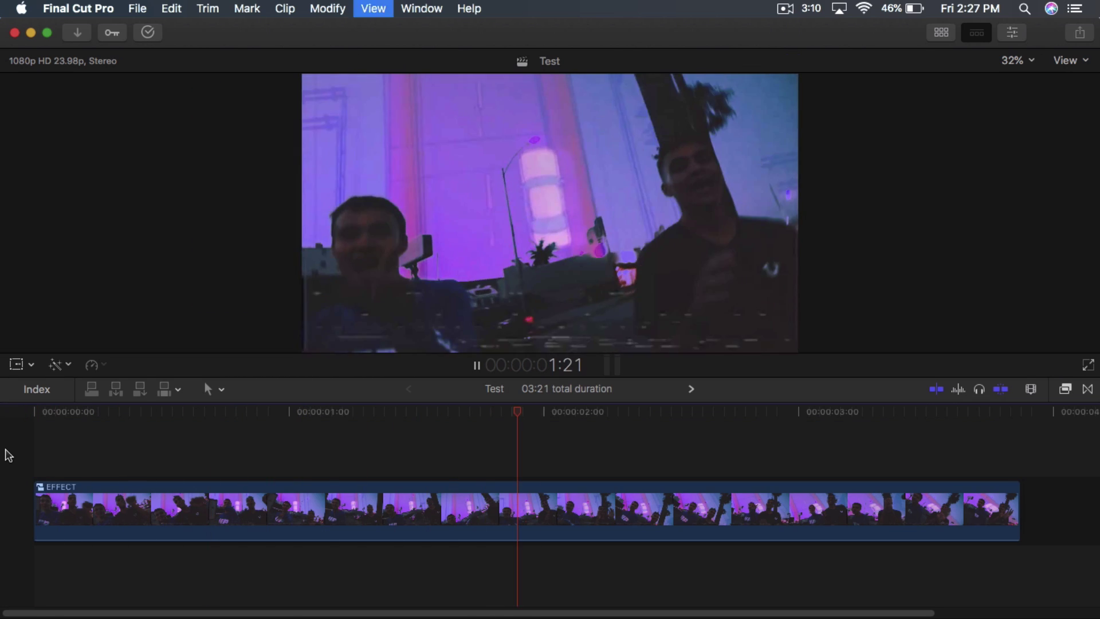
# - Play back the 03:21 EFFECT compound clip in the Test project, then select it
pyautogui.press('space')
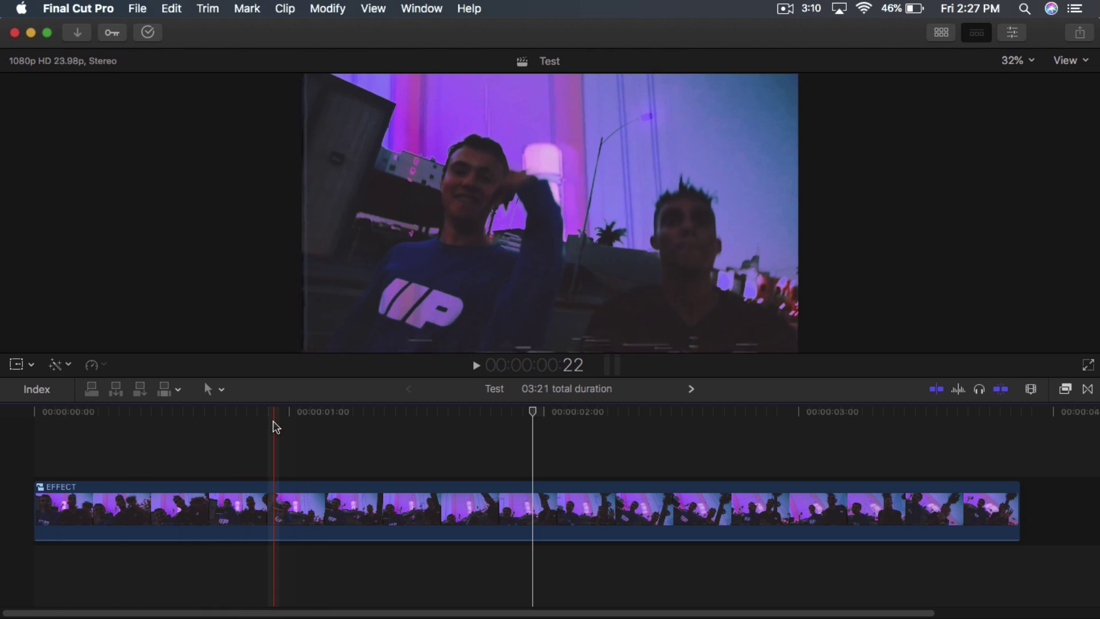
pyautogui.press('space')
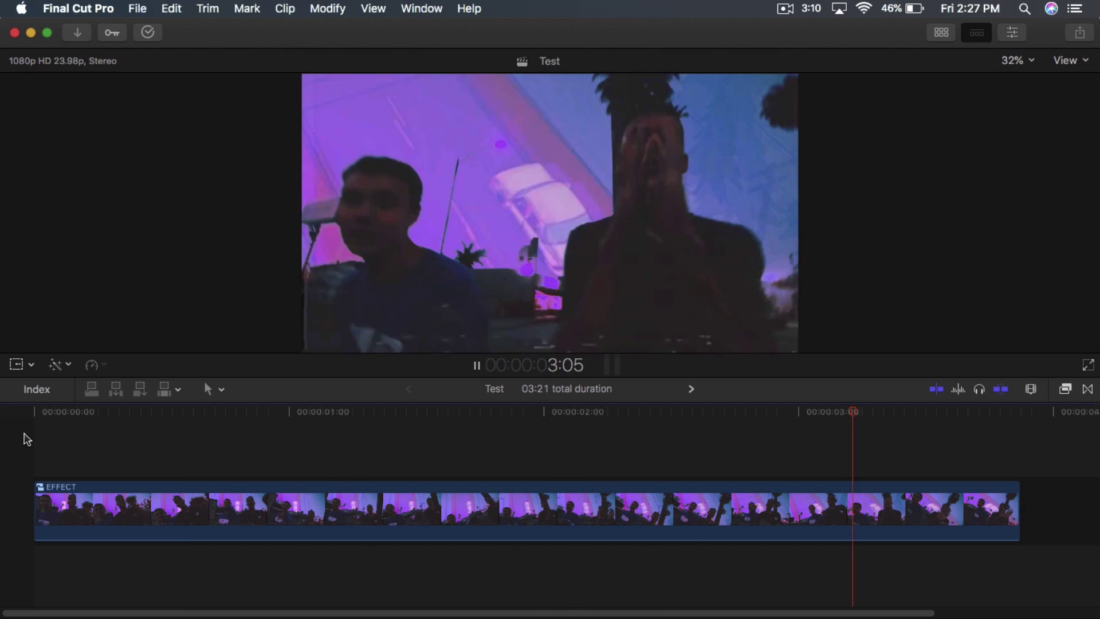
pyautogui.press('space')
pyautogui.click(295, 488)
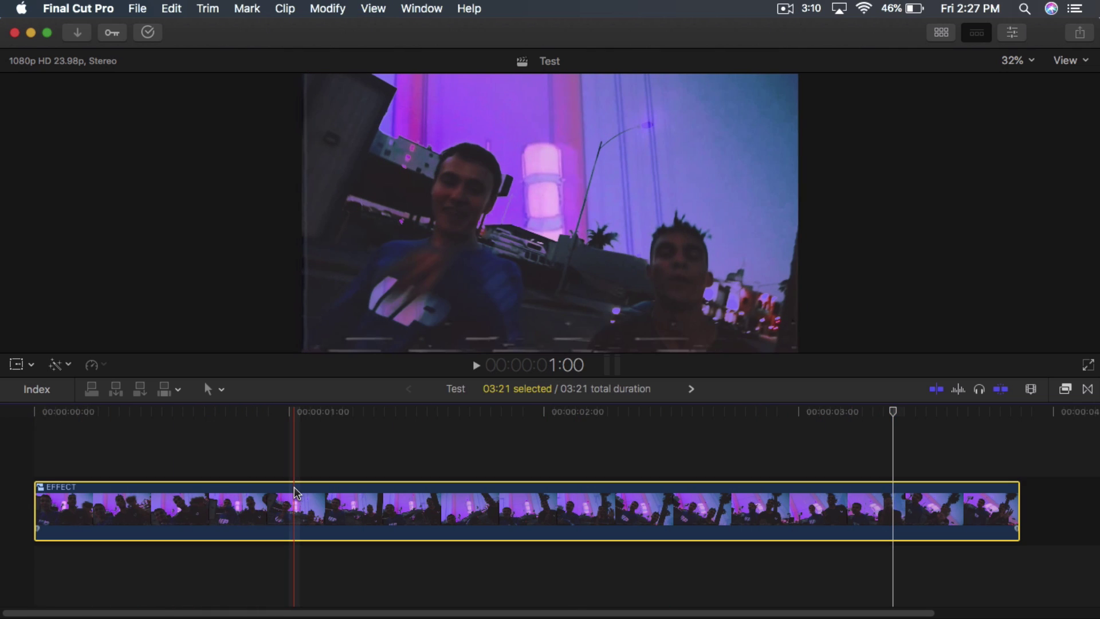